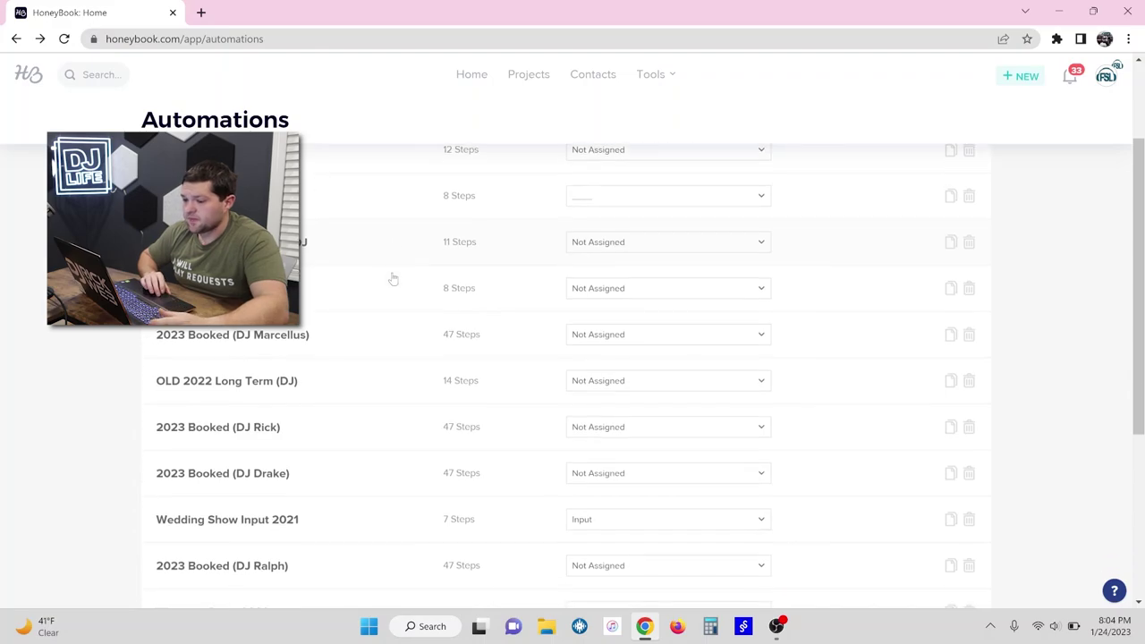
# Open the NEW Wedding Lead 2023 automation from the automations list
pyautogui.scroll(-1, 299, 385)
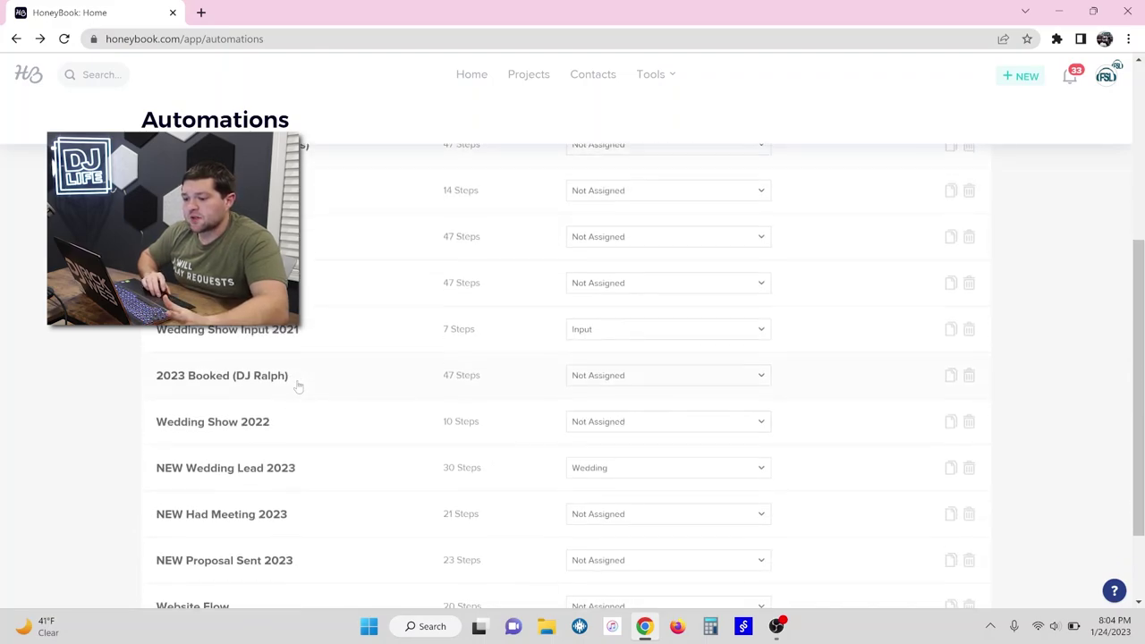
pyautogui.scroll(-1, 299, 385)
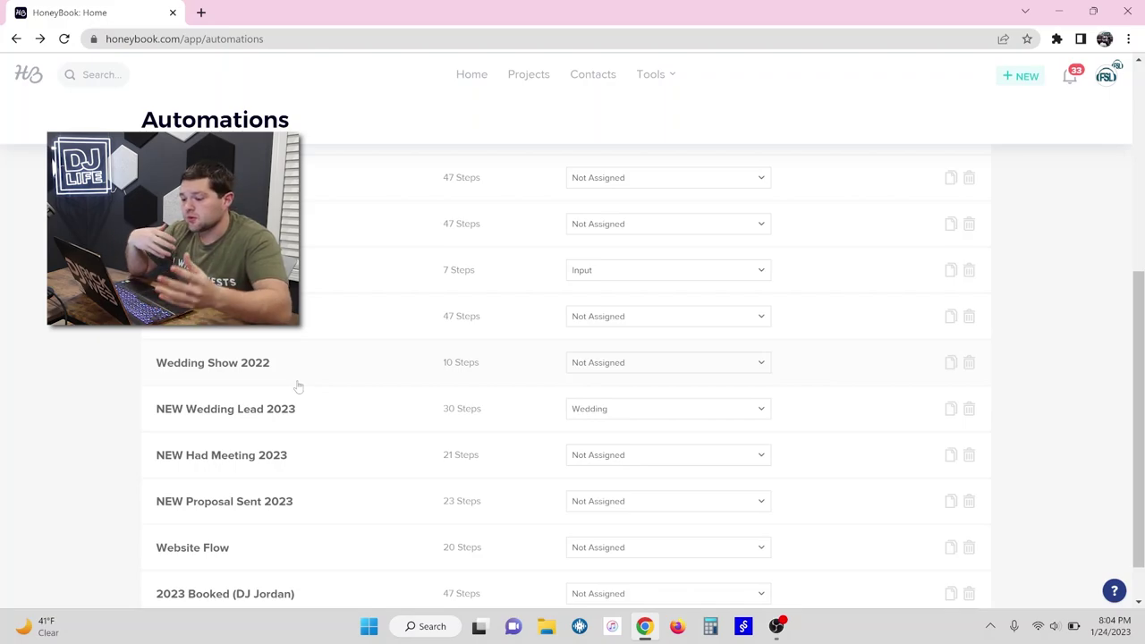
pyautogui.click(262, 417)
pyautogui.scroll(-1, 482, 415)
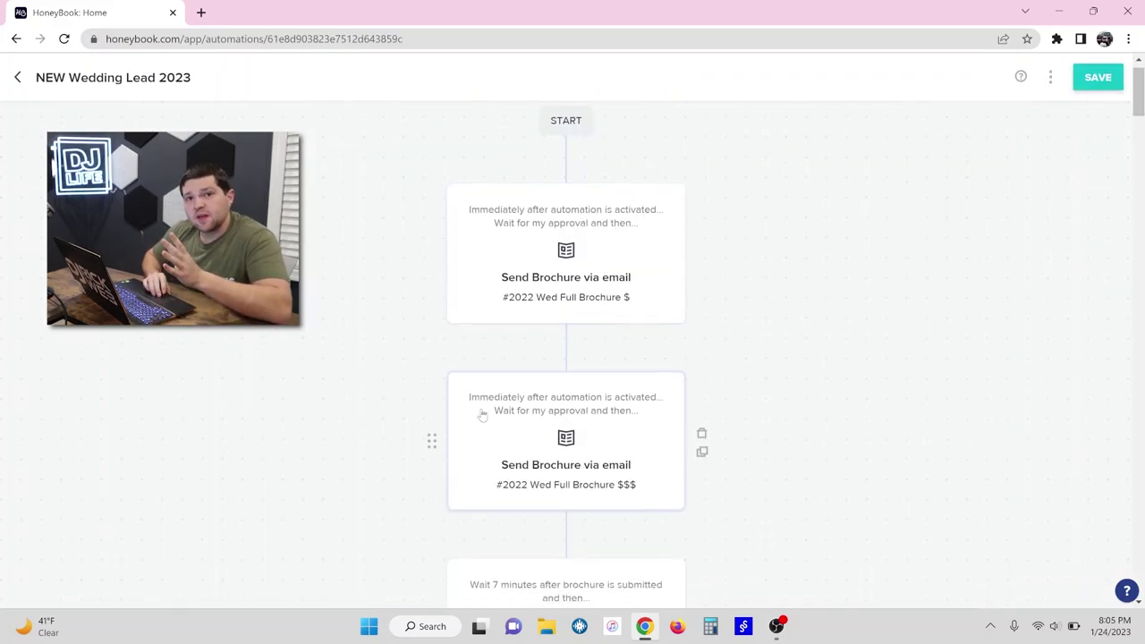
pyautogui.scroll(-1, 482, 416)
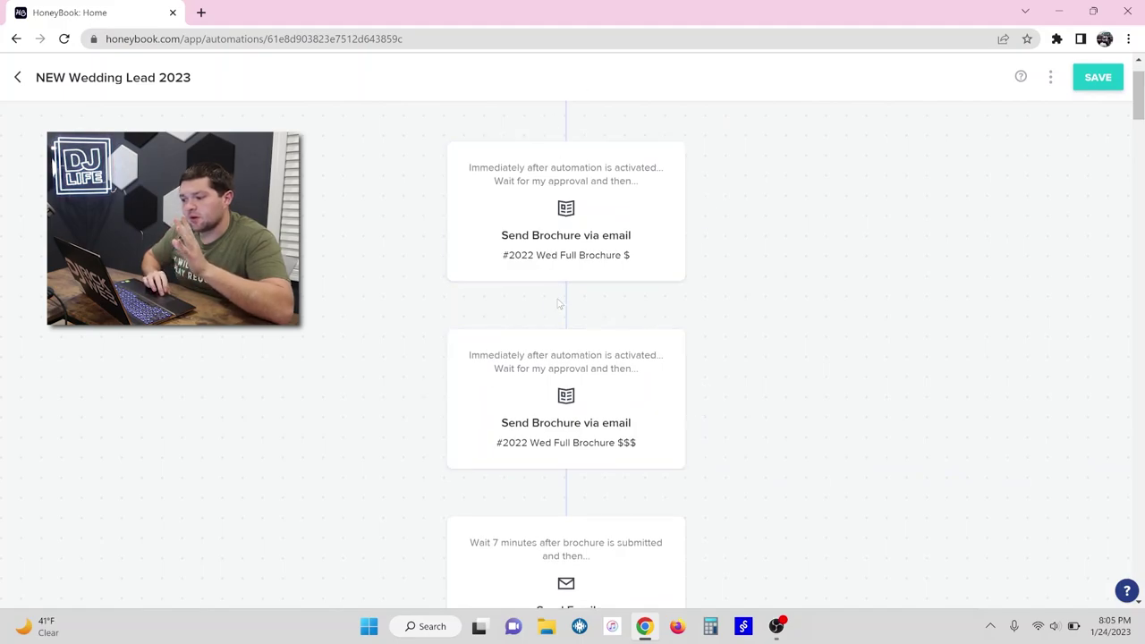
# Open the email preview of the automation's first brochure action, the one using #2022 Wed Full Brochure $
pyautogui.moveTo(560, 306)
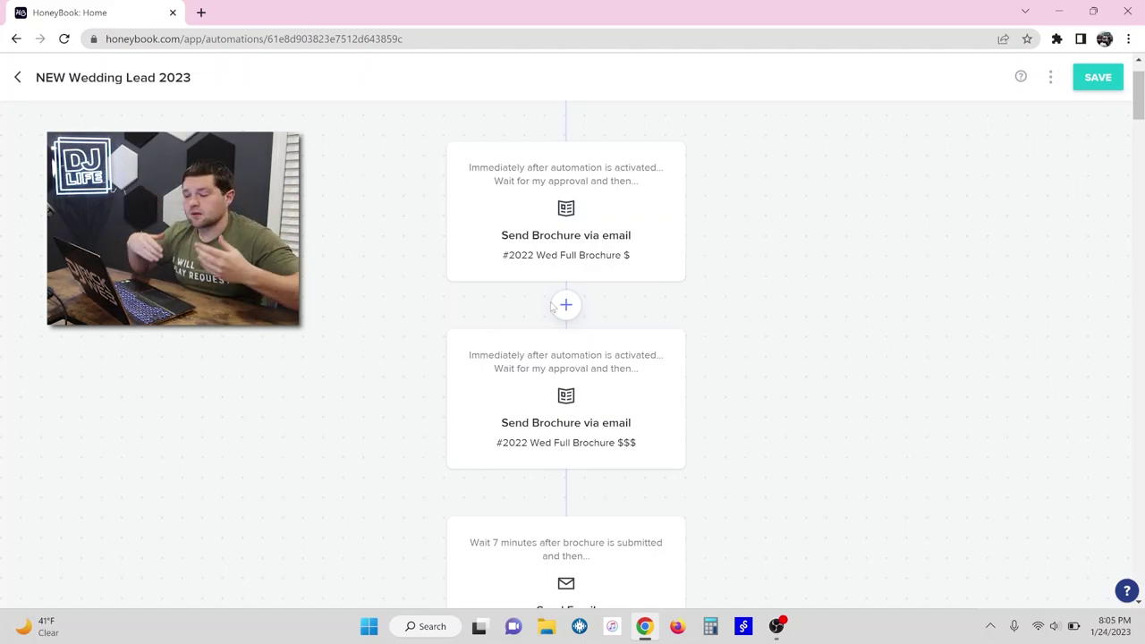
pyautogui.moveTo(537, 168)
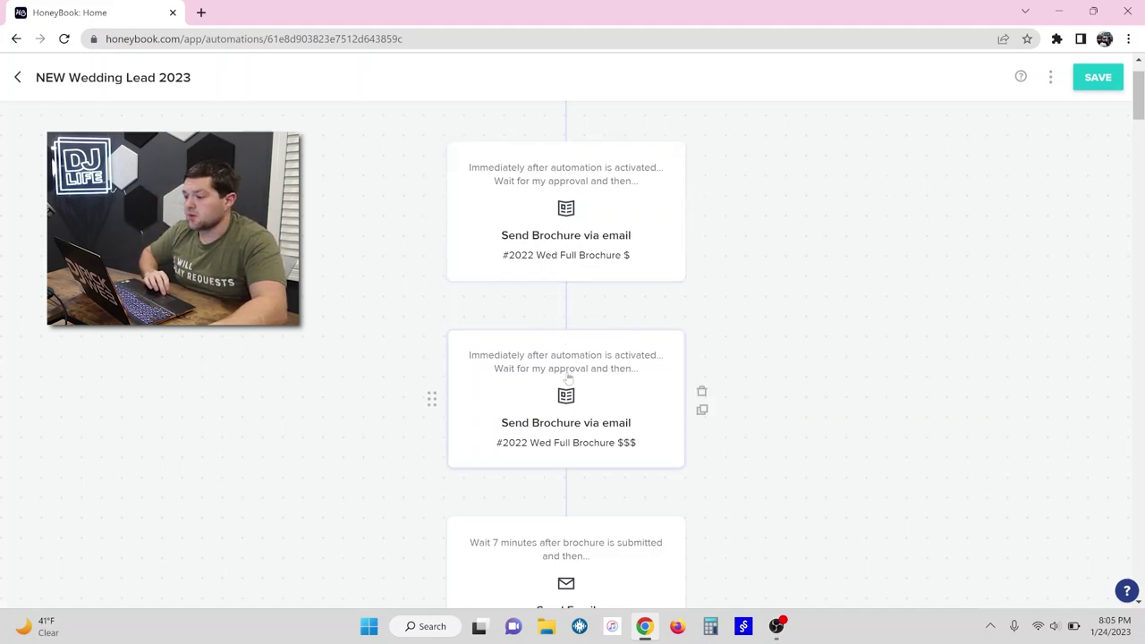
pyautogui.click(535, 391)
pyautogui.click(534, 152)
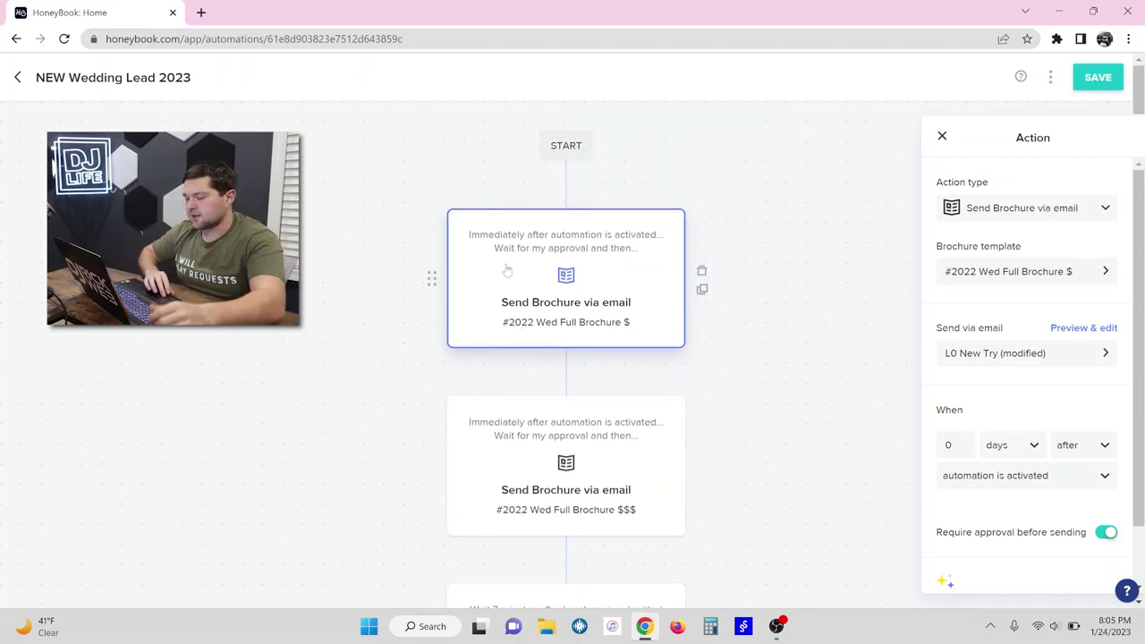
pyautogui.click(1090, 327)
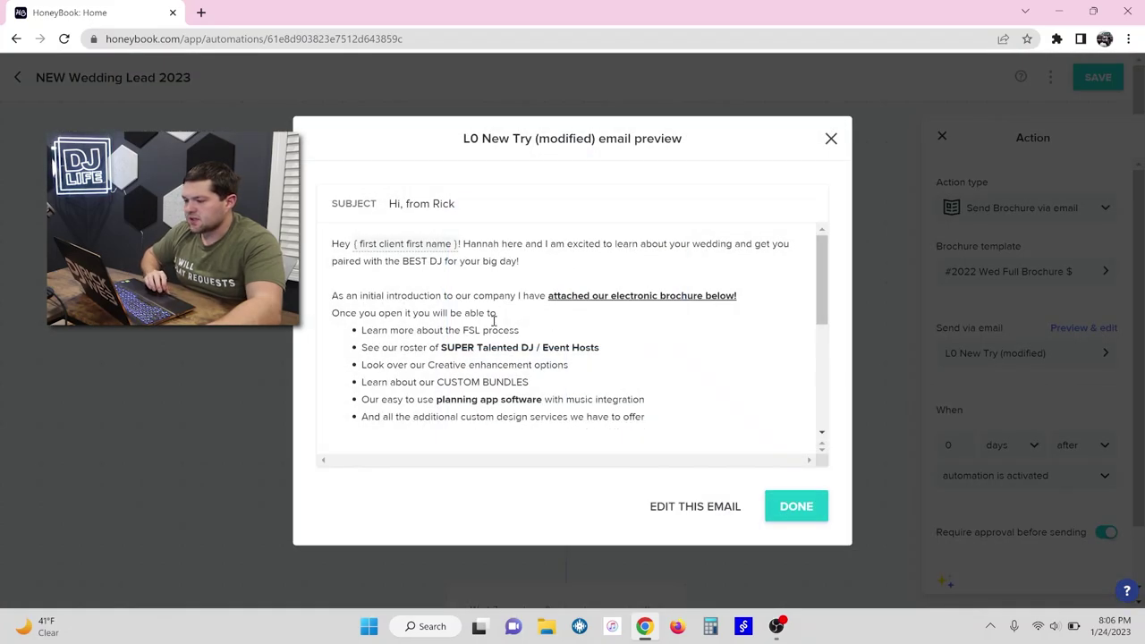
# Read through the L0 New Try (modified) email preview from the greeting to the consultation link and signature
pyautogui.scroll(-1, 493, 320)
pyautogui.scroll(1, 493, 321)
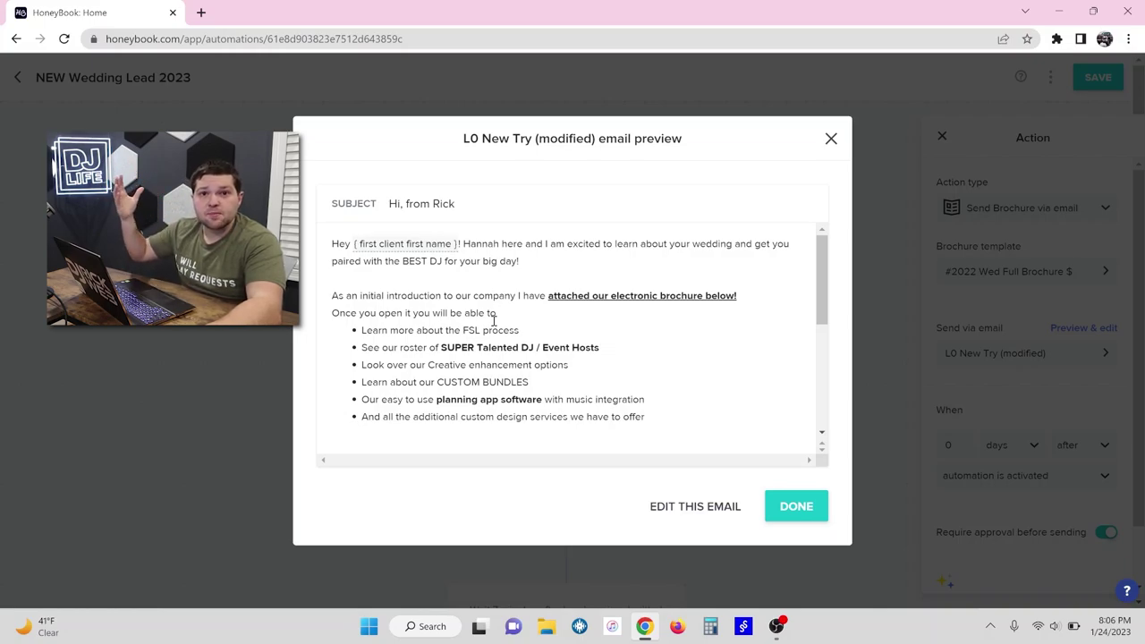
pyautogui.scroll(-1, 493, 321)
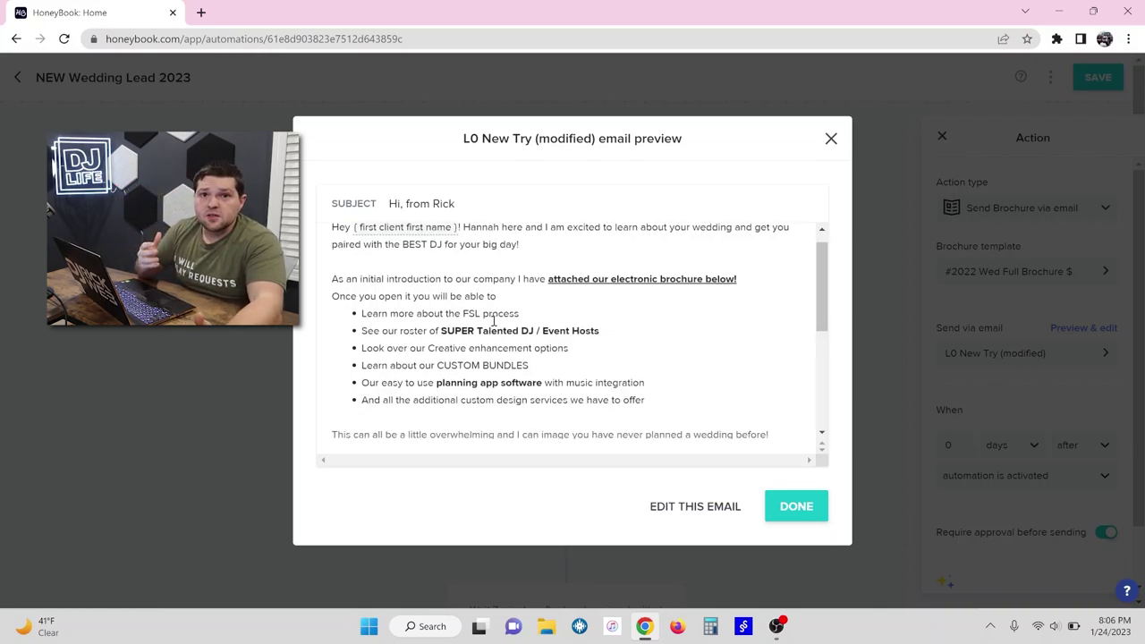
pyautogui.scroll(1, 493, 320)
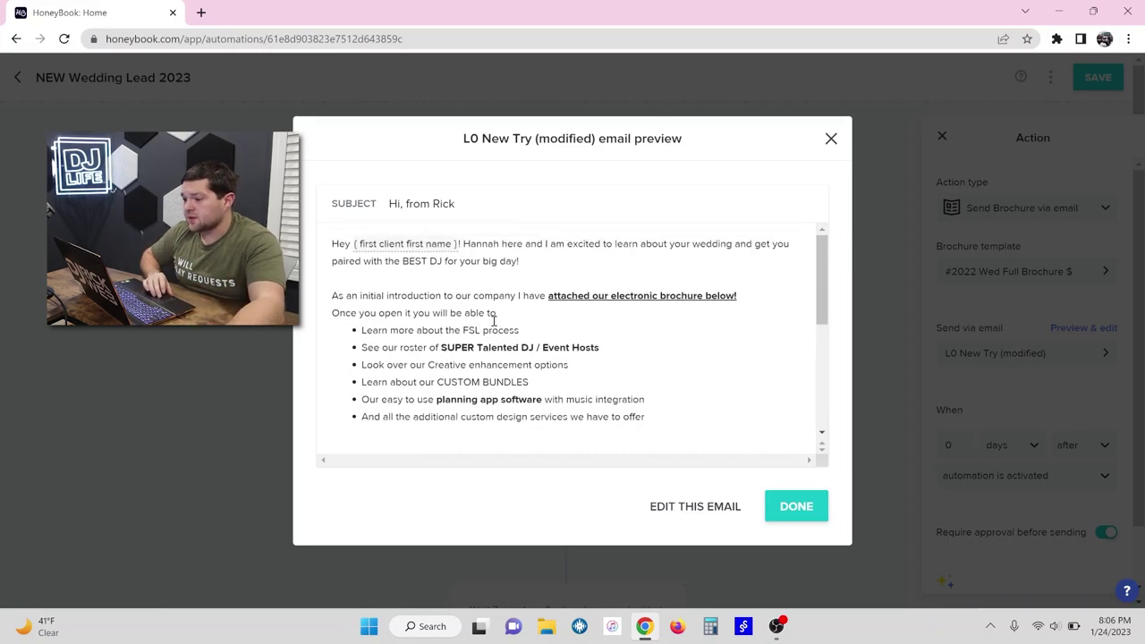
pyautogui.scroll(-1, 493, 320)
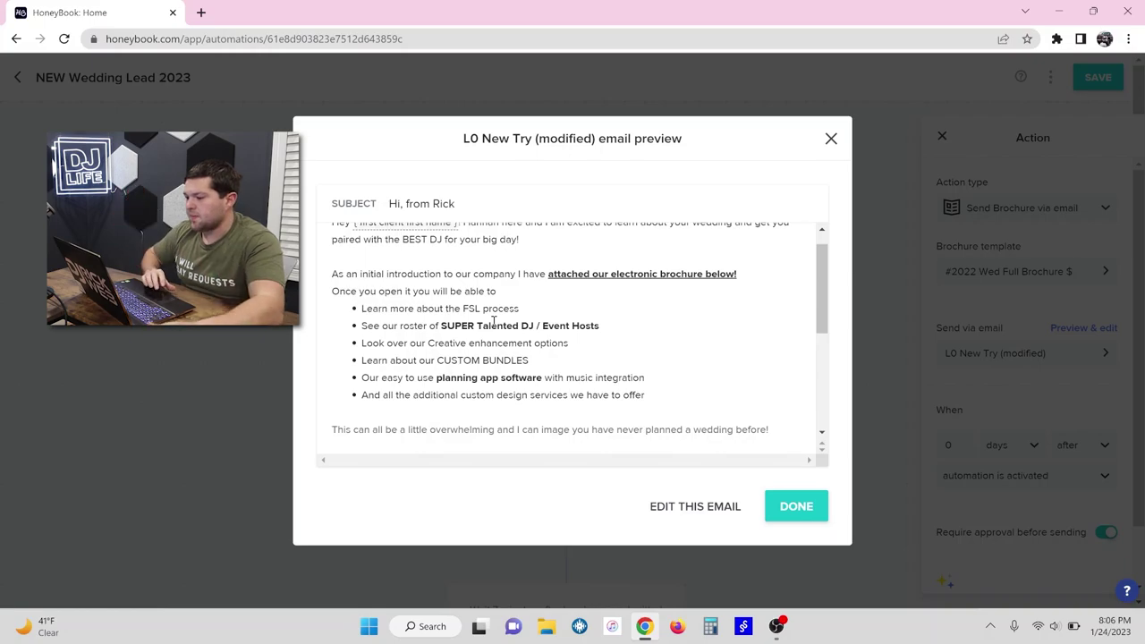
pyautogui.scroll(-1, 493, 322)
pyautogui.scroll(1, 493, 321)
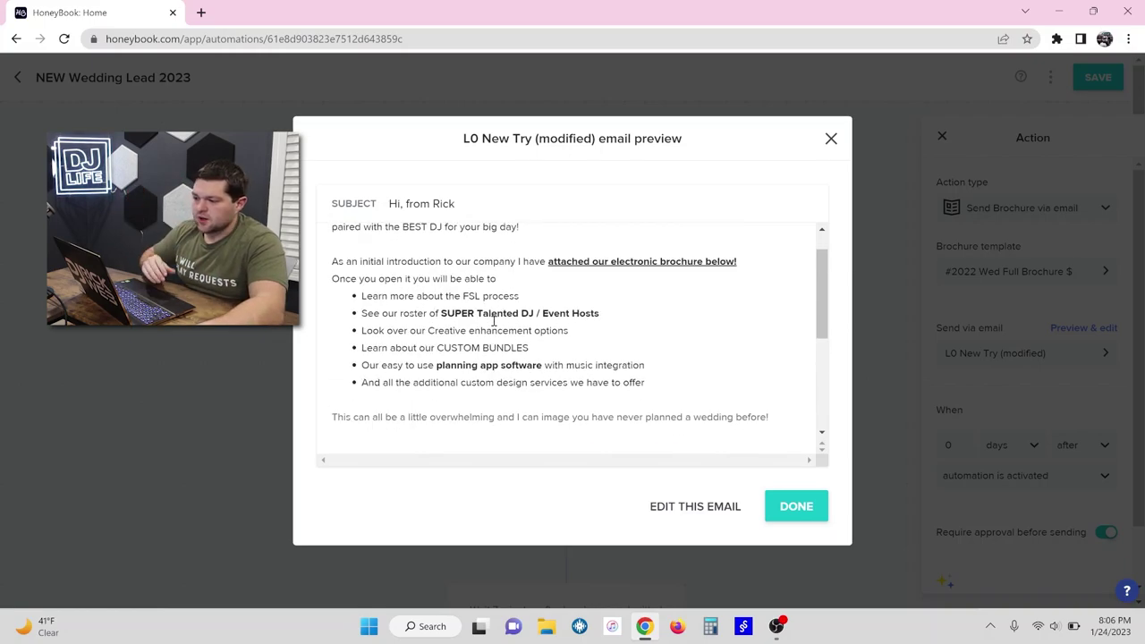
pyautogui.scroll(-1, 493, 320)
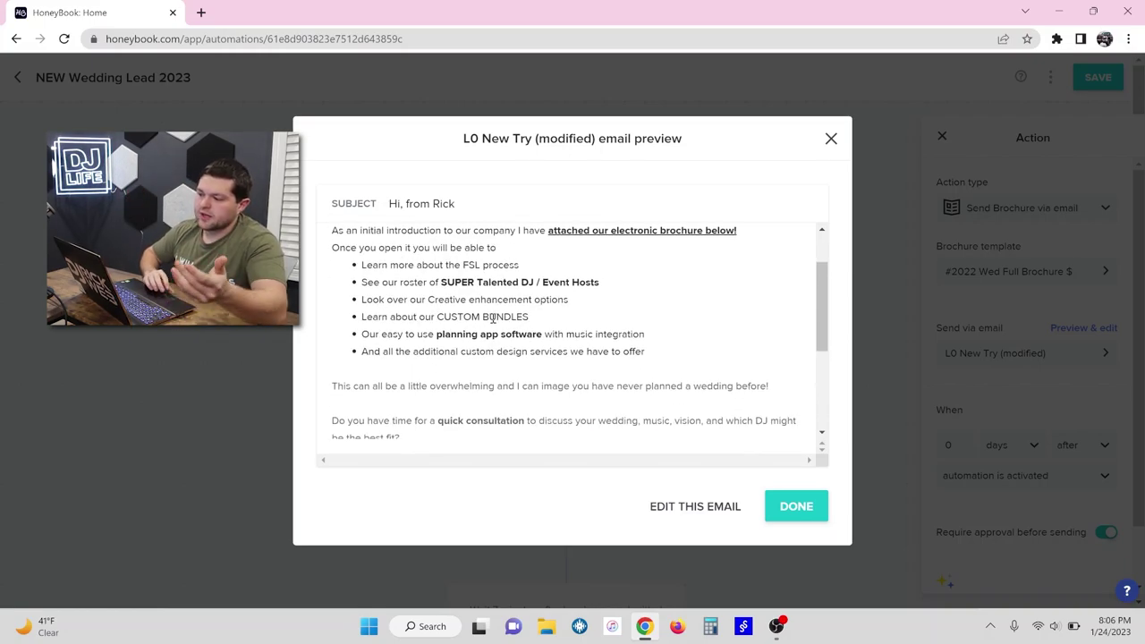
pyautogui.scroll(-1, 493, 320)
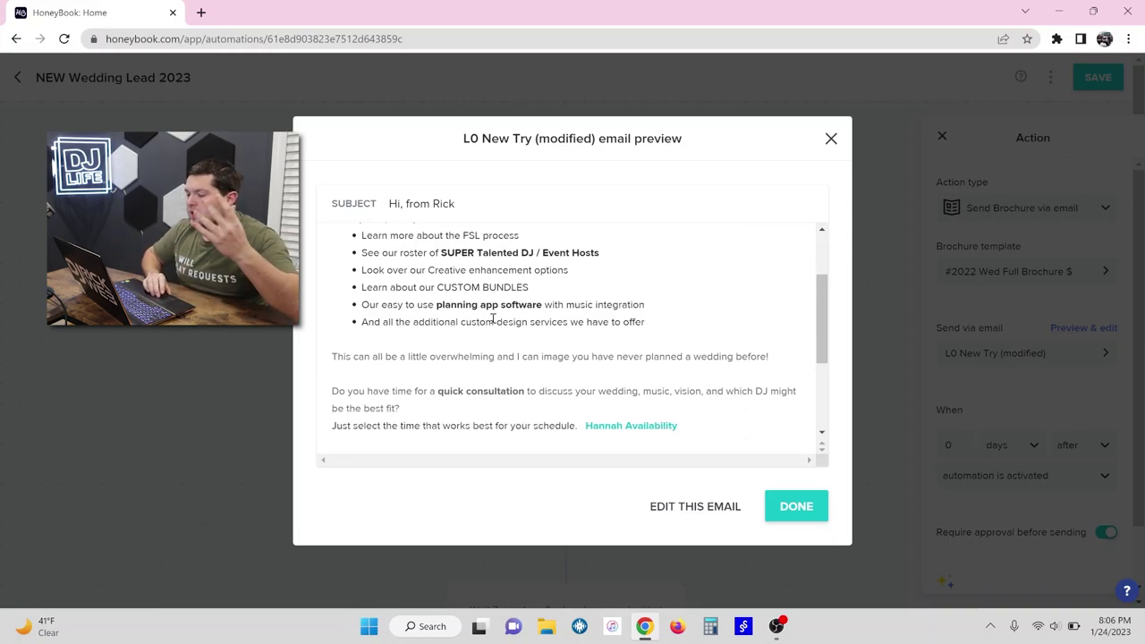
pyautogui.scroll(-1, 493, 319)
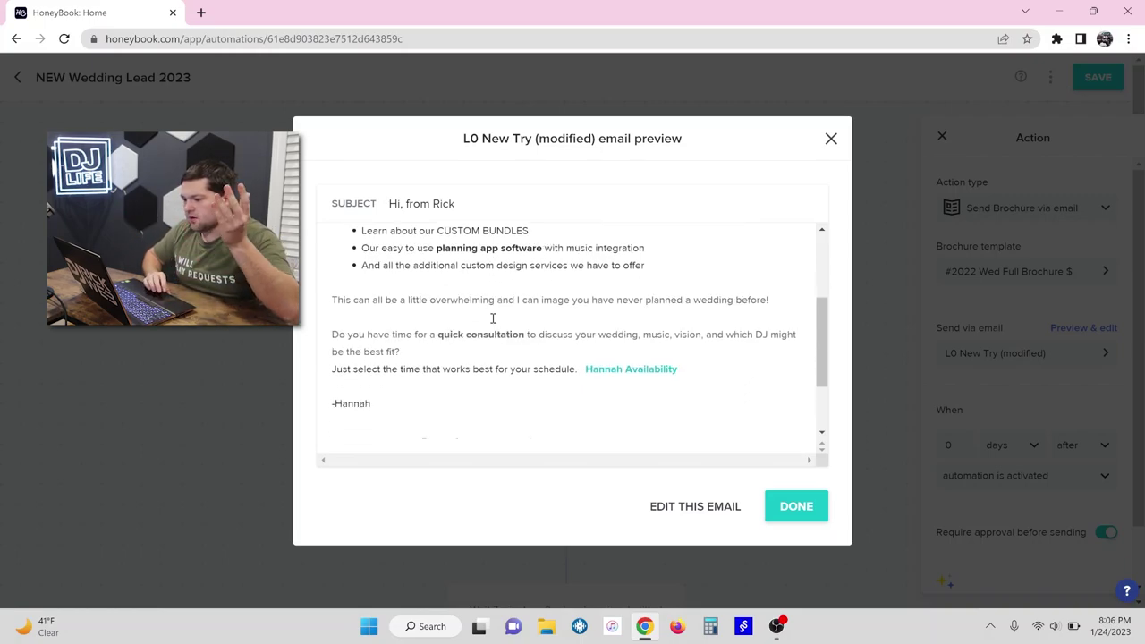
pyautogui.scroll(-1, 494, 318)
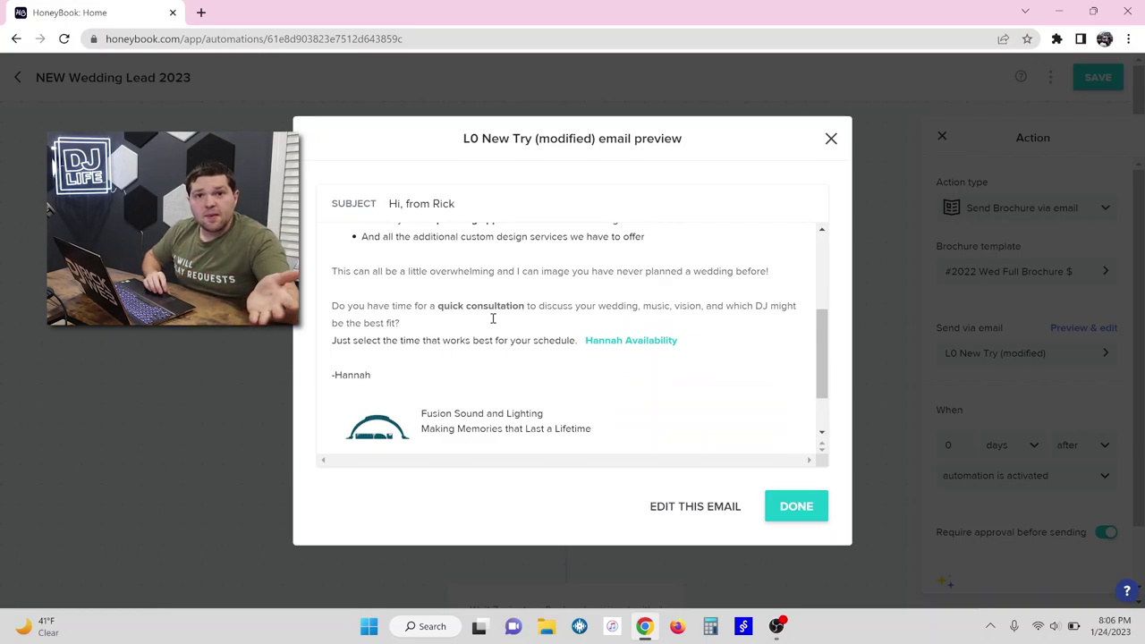
pyautogui.scroll(-1, 494, 318)
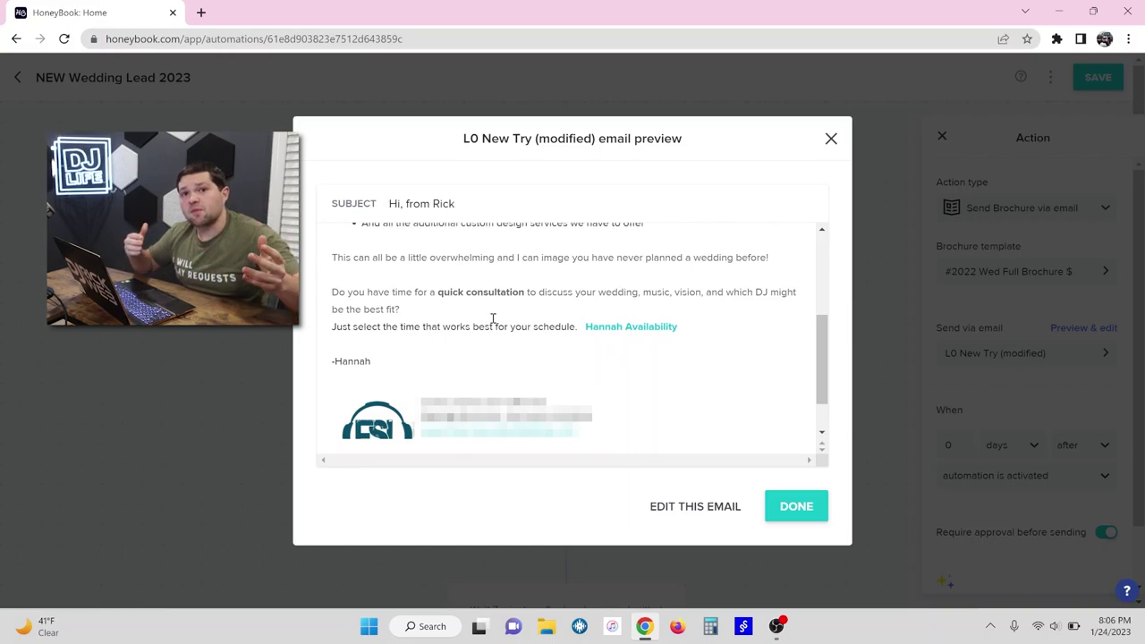
pyautogui.scroll(-1, 493, 319)
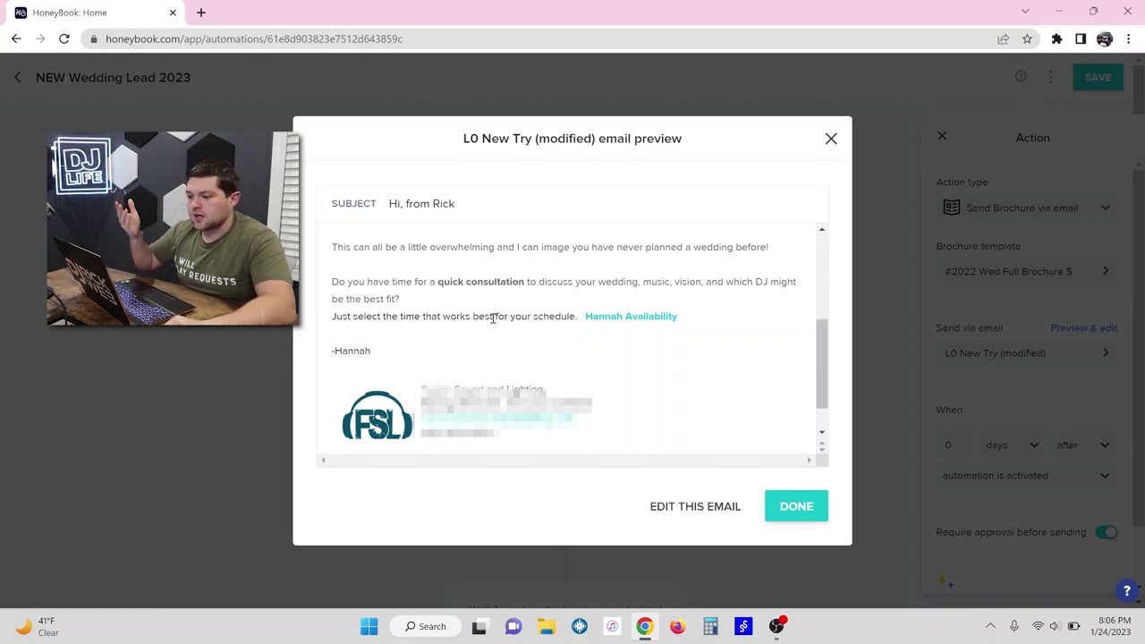
pyautogui.scroll(-1, 493, 318)
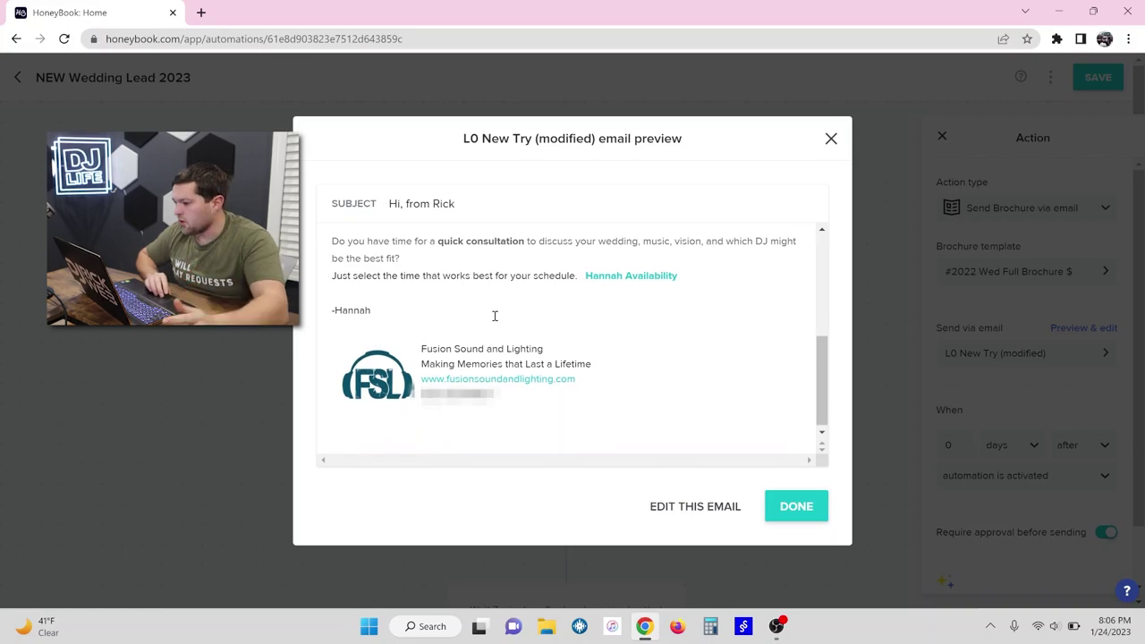
pyautogui.scroll(1, 495, 316)
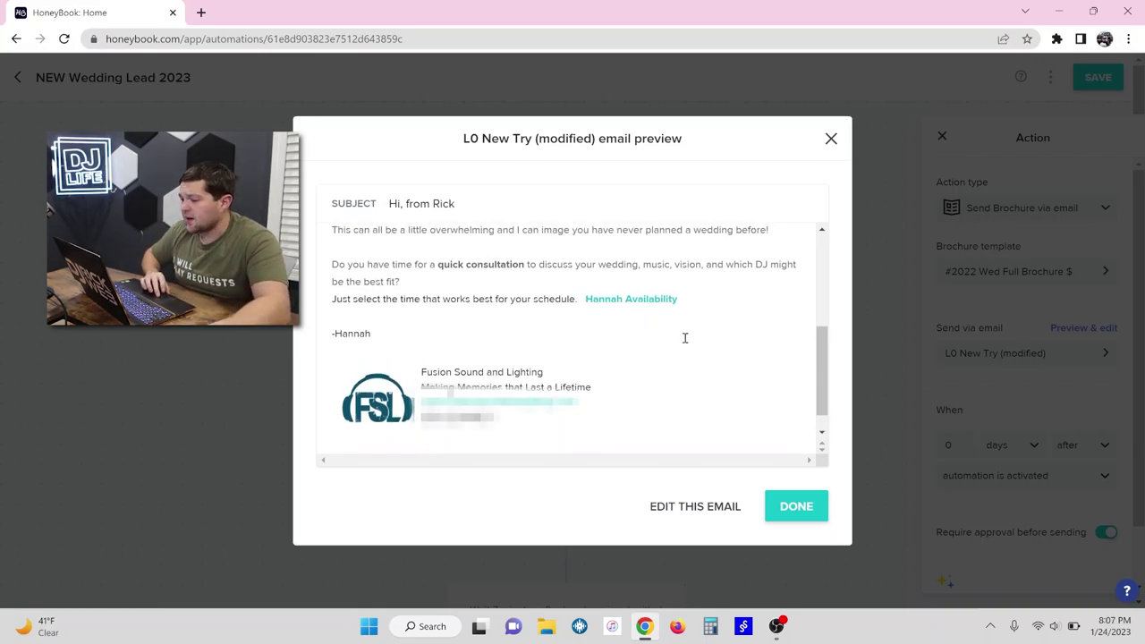
# Open the email's availability link in a new tab and review the Wedding Video Consultation description on Calendly
pyautogui.rightClick(642, 308)
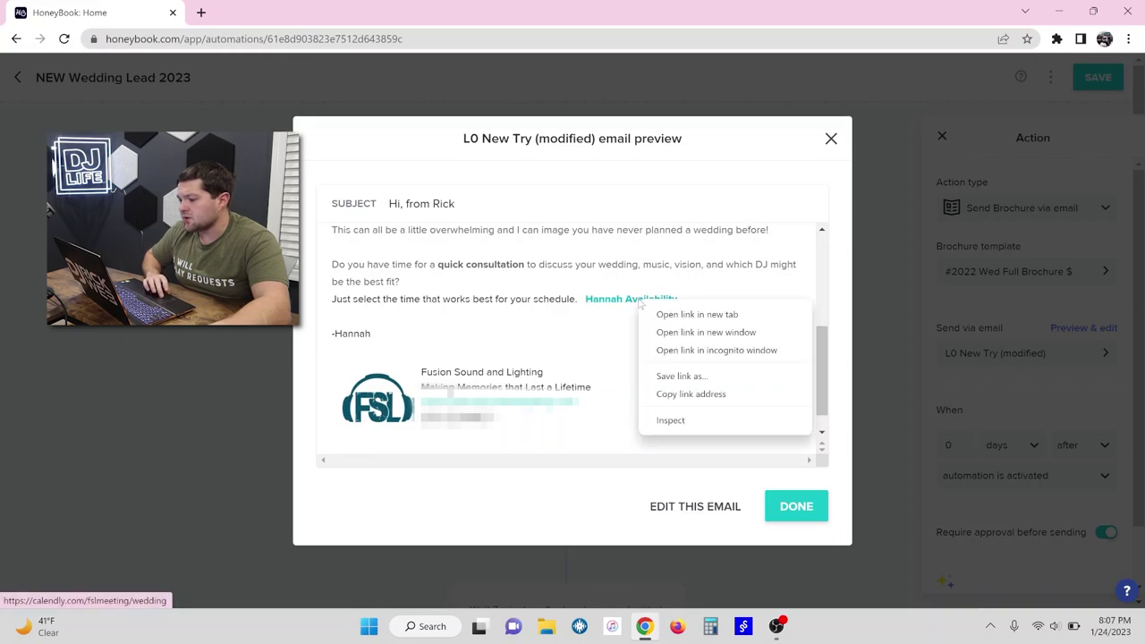
pyautogui.press('Escape')
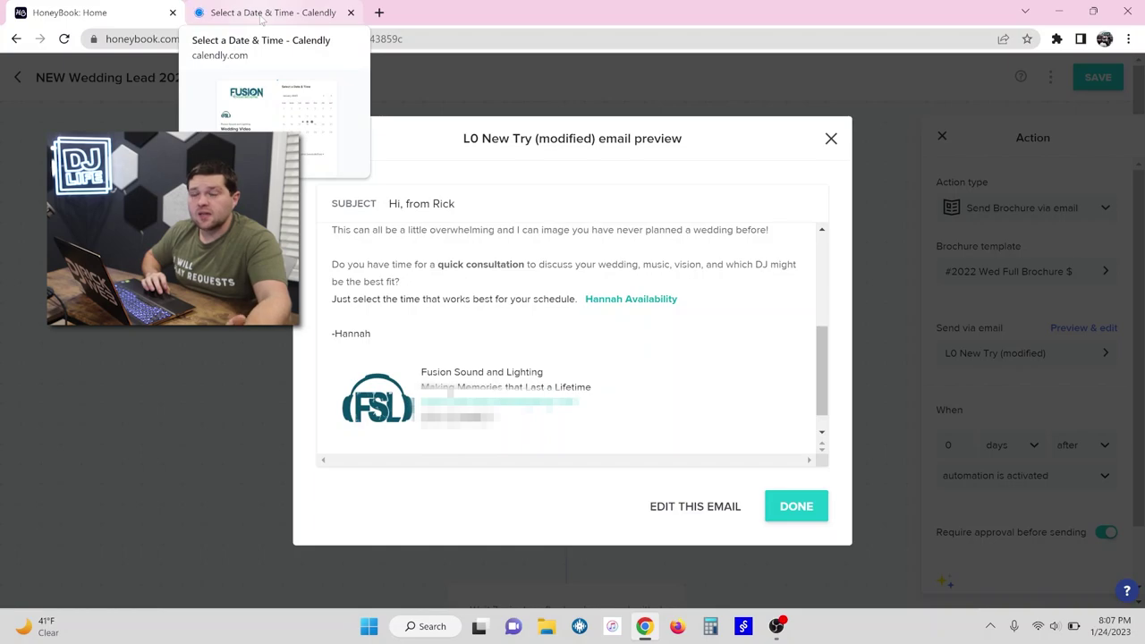
pyautogui.click(261, 13)
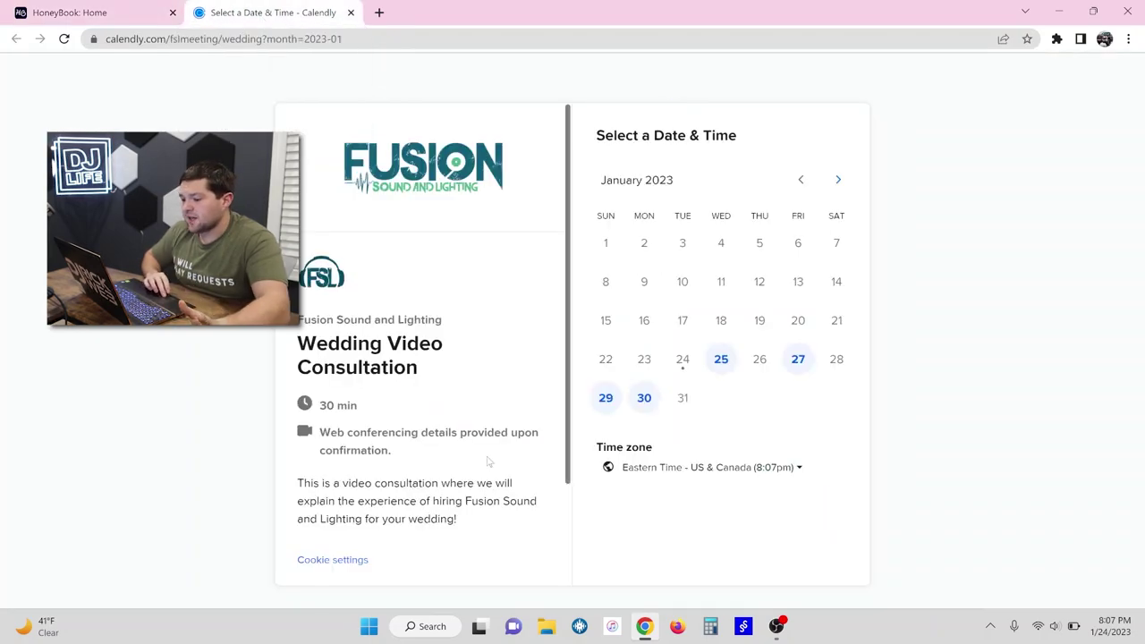
pyautogui.scroll(-1, 448, 418)
pyautogui.scroll(-1, 448, 418)
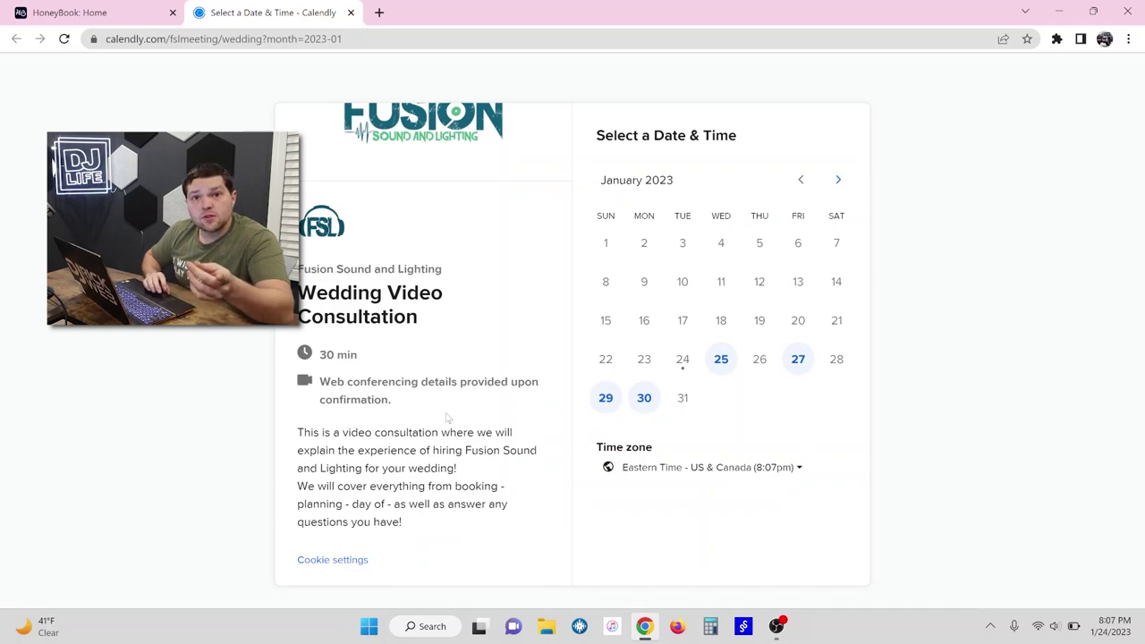
pyautogui.scroll(1, 448, 418)
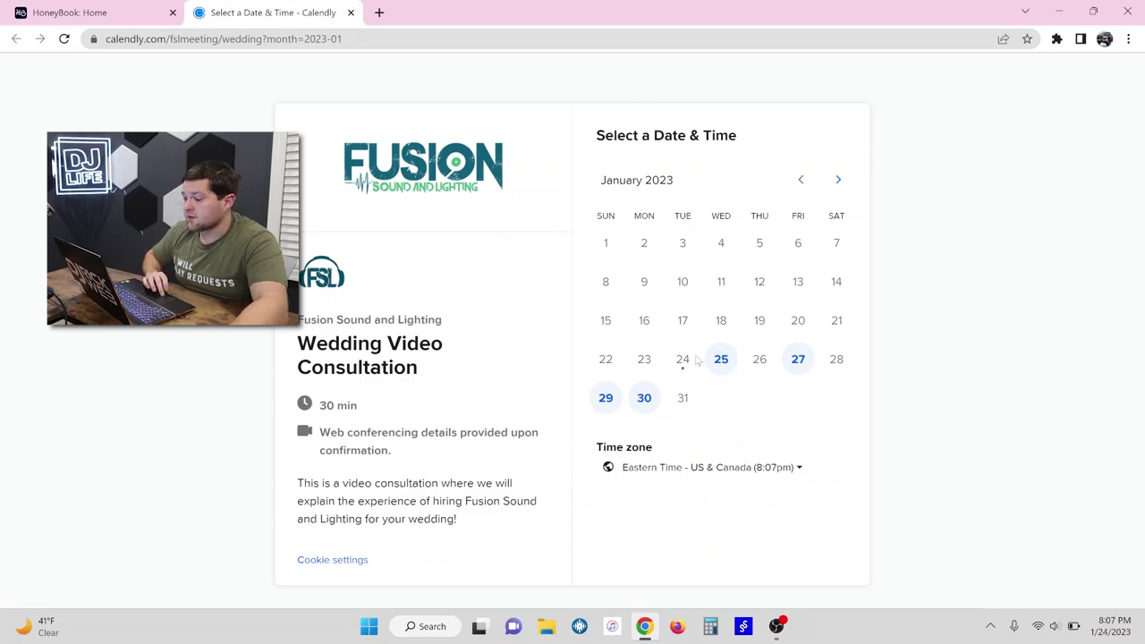
# Check the available consultation times for January 25, 27, 29 and 30, 2023
pyautogui.click(720, 360)
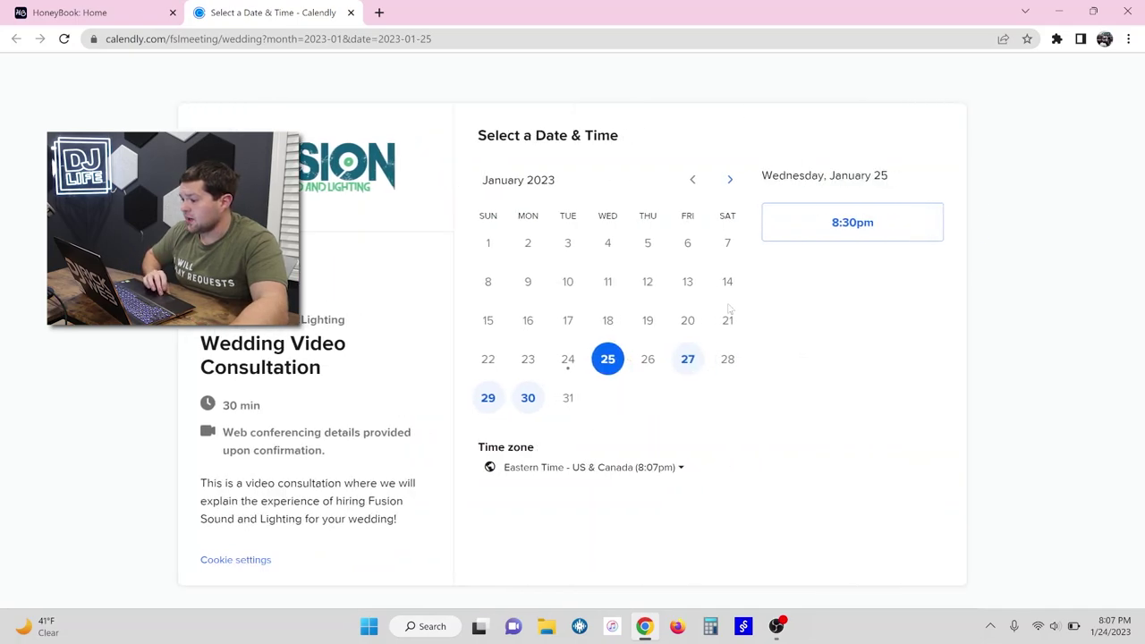
pyautogui.click(687, 358)
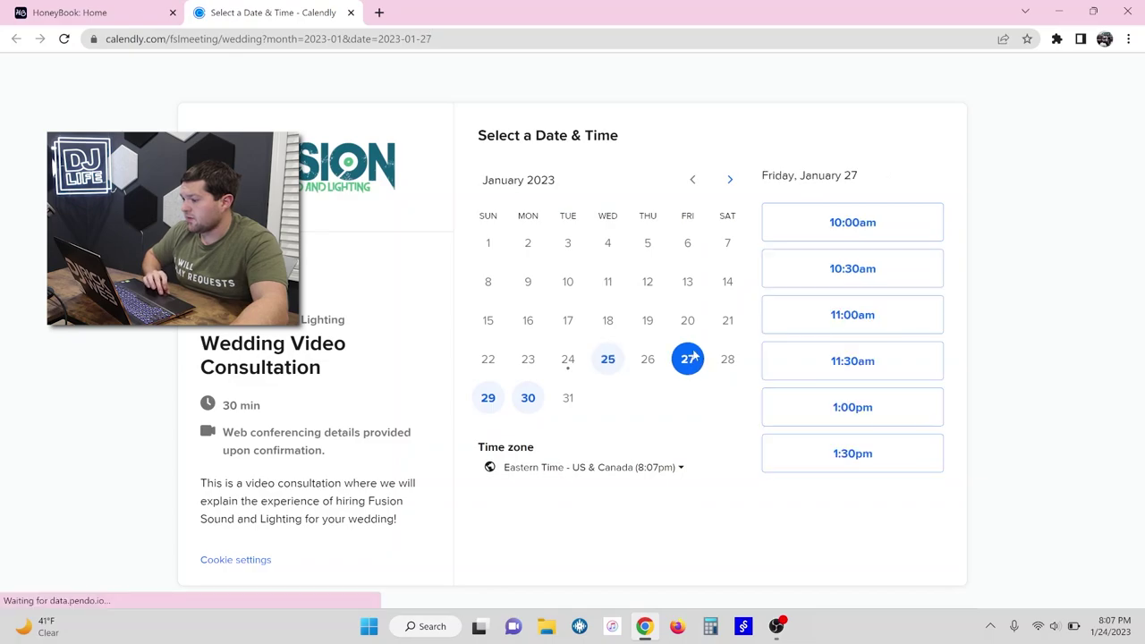
pyautogui.click(489, 399)
pyautogui.click(527, 401)
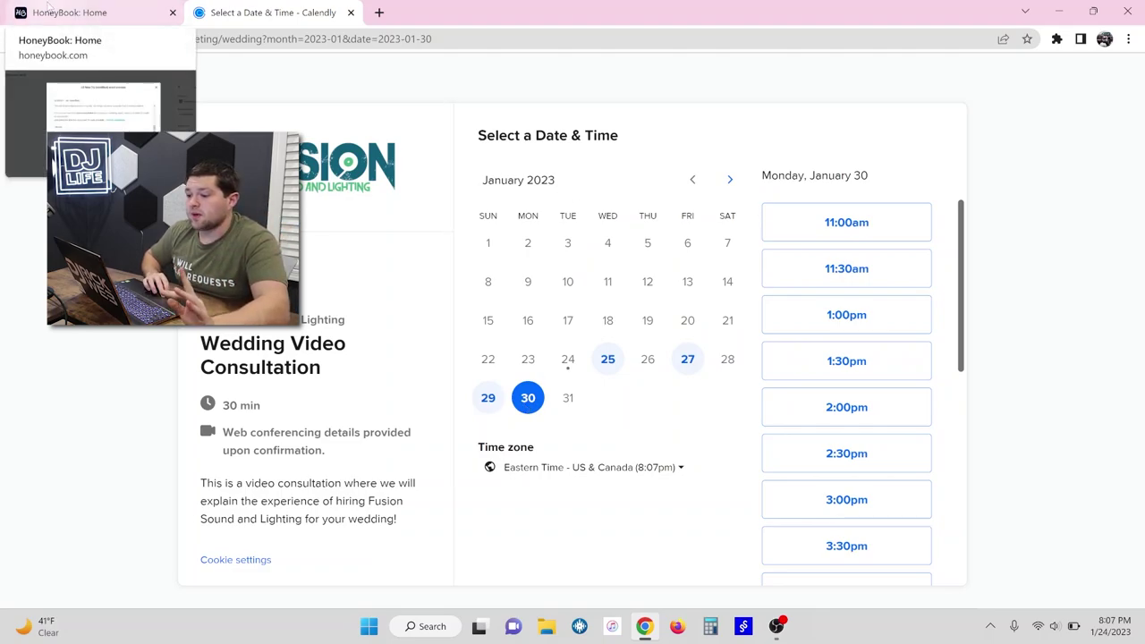
# Switch back to HoneyBook, close the email preview, and open the settings of the L1 Wedding (modified) Send Email action
pyautogui.click(85, 10)
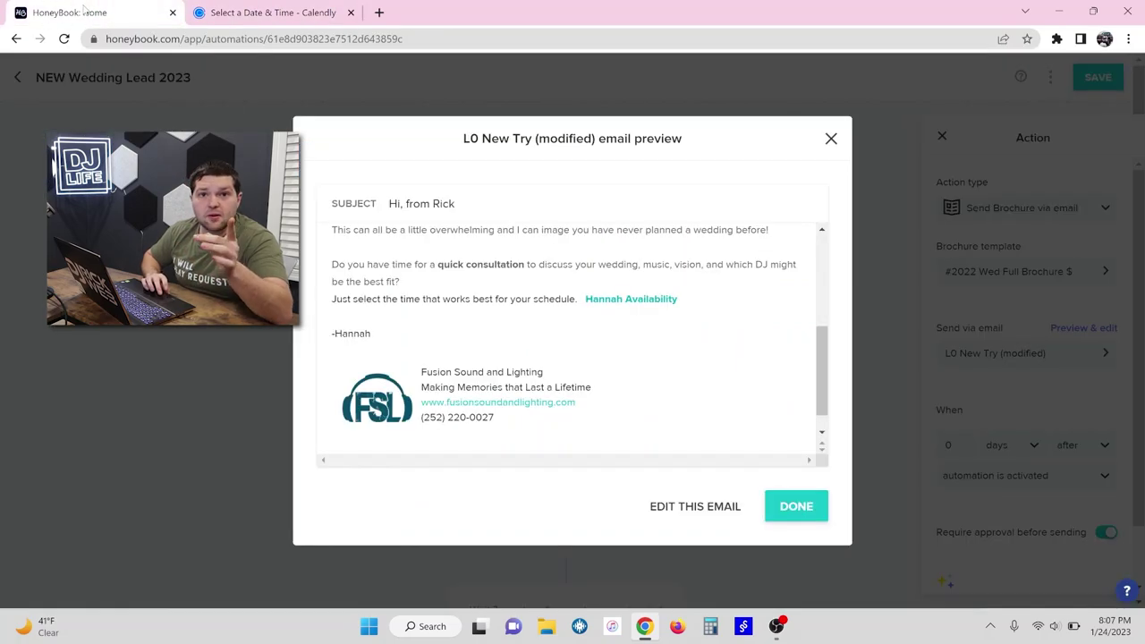
pyautogui.press('Escape')
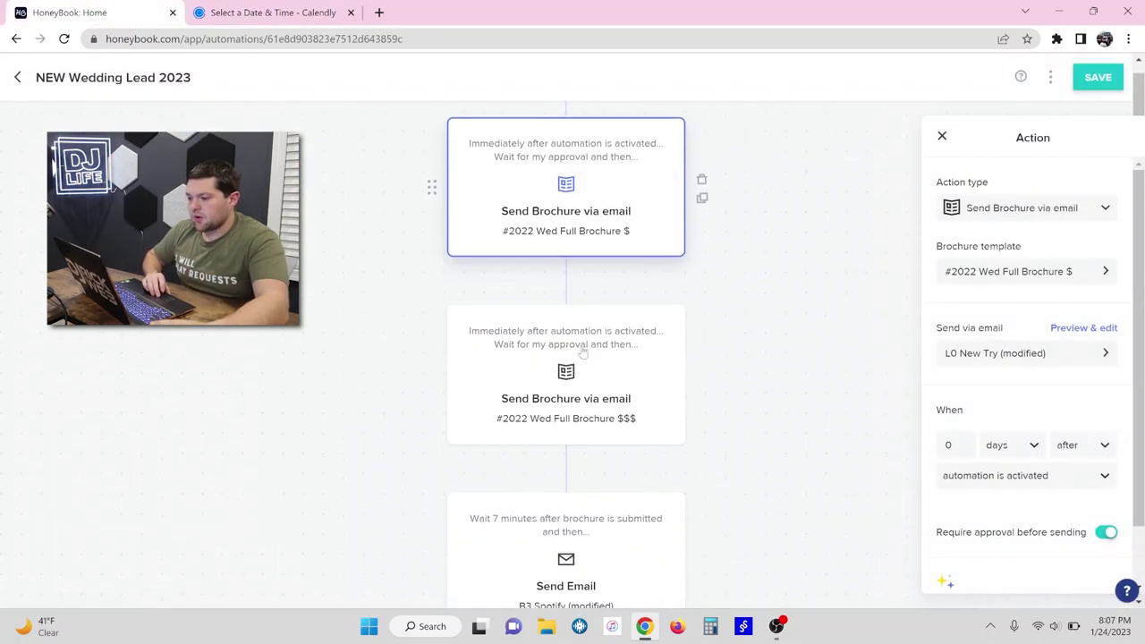
pyautogui.scroll(-1, 582, 354)
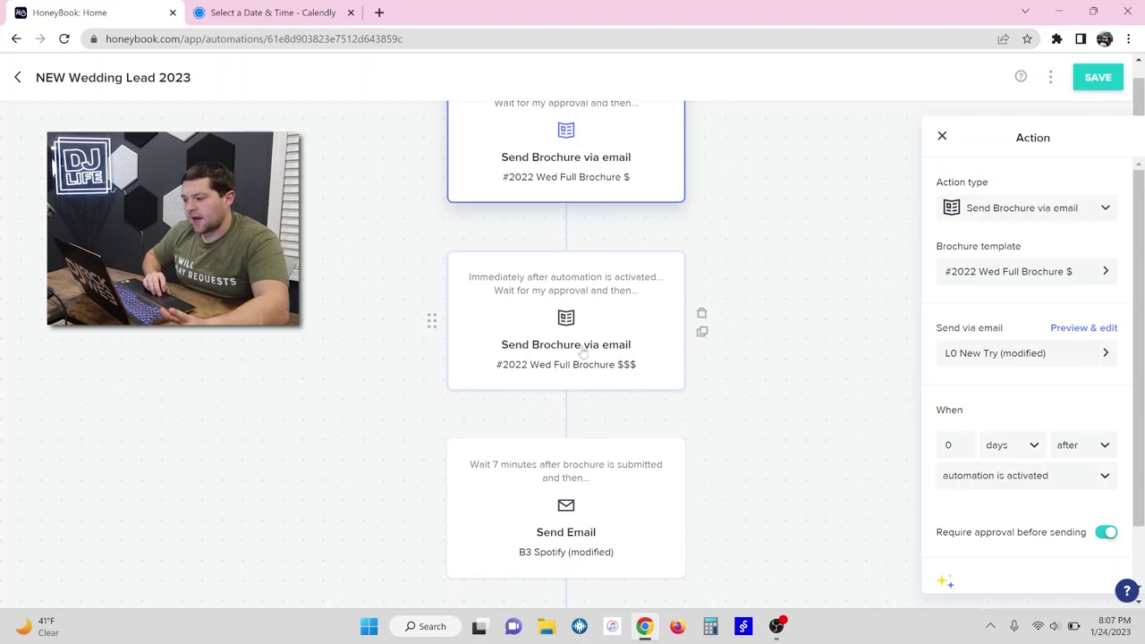
pyautogui.scroll(-6, 583, 354)
pyautogui.scroll(-6, 583, 349)
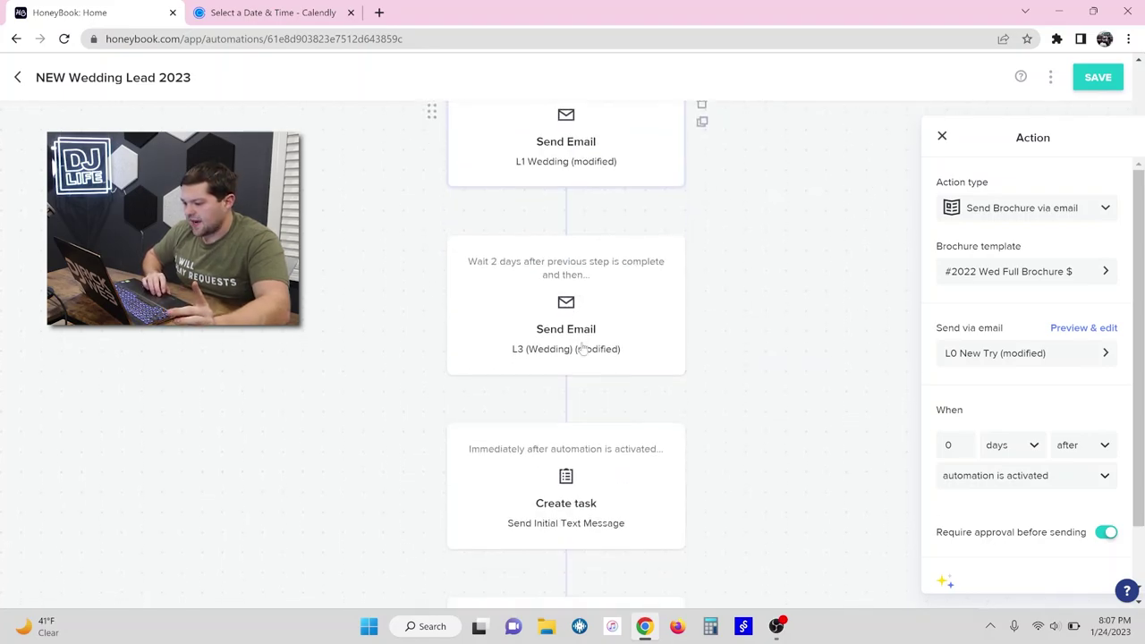
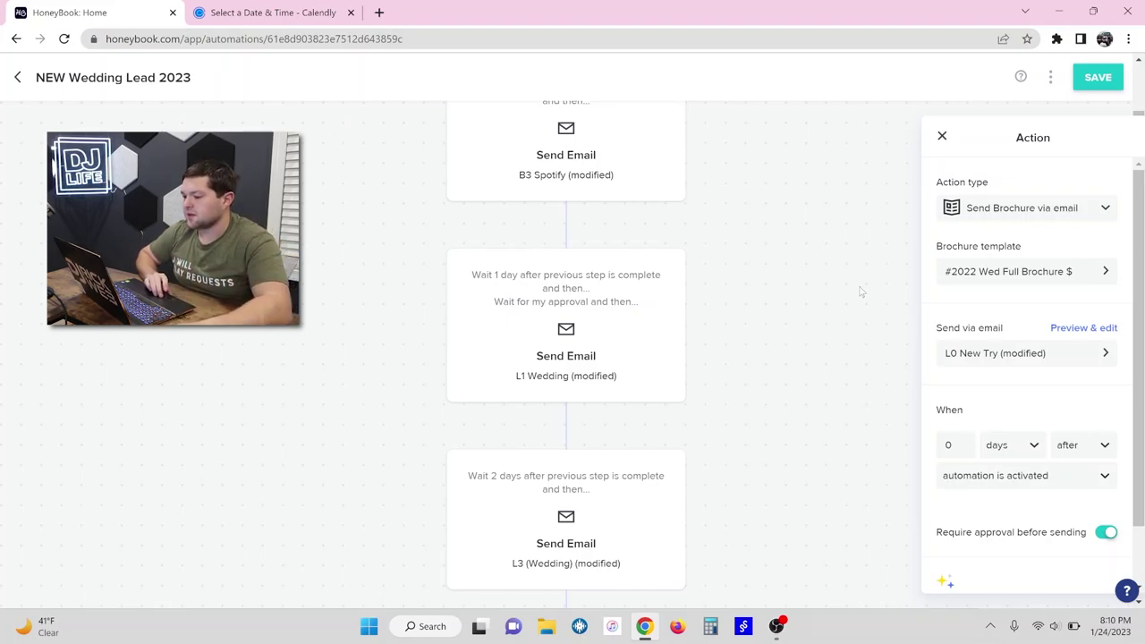
pyautogui.scroll(-1, 861, 292)
pyautogui.click(577, 253)
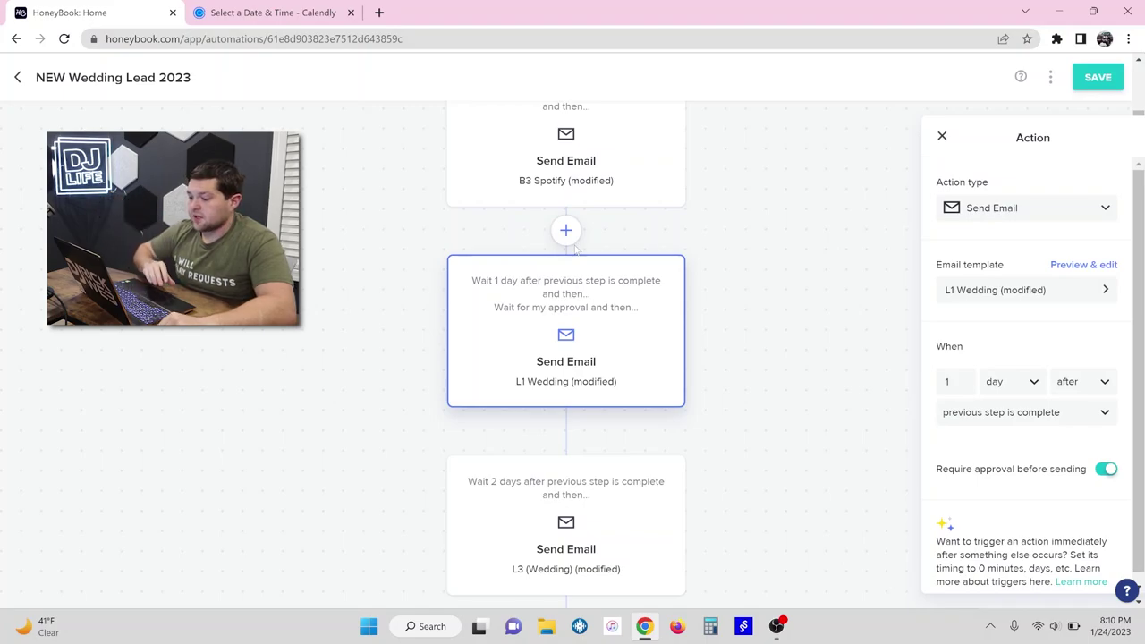
# Open the settings of the L3 (Wedding) (modified) Send Email action
pyautogui.scroll(-2, 534, 376)
pyautogui.scroll(-1, 534, 382)
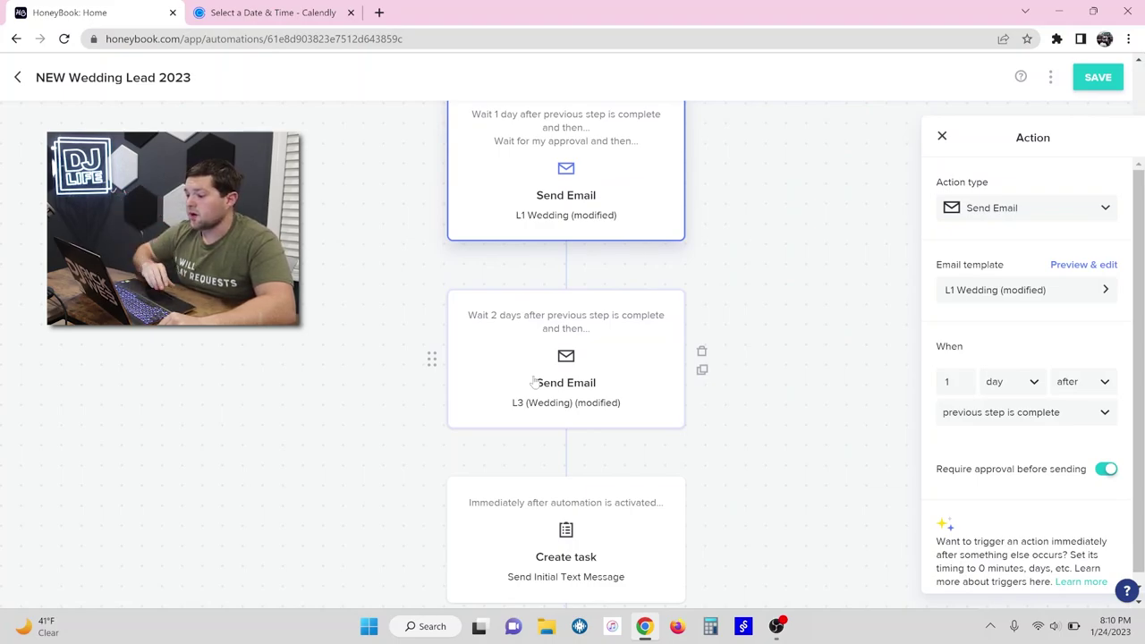
pyautogui.scroll(-1, 526, 379)
pyautogui.click(526, 379)
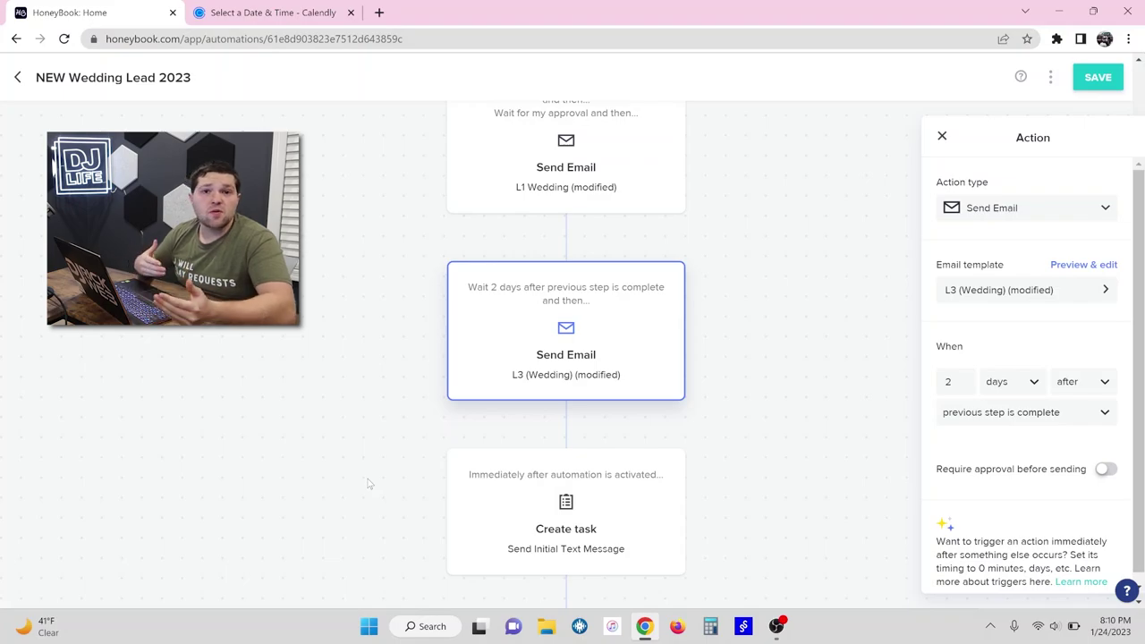
# Review the actions from the Send Initial Text Message task through the #2022 Wed Full Brochure $$$ email to the task about trying the app
pyautogui.scroll(-1, 367, 483)
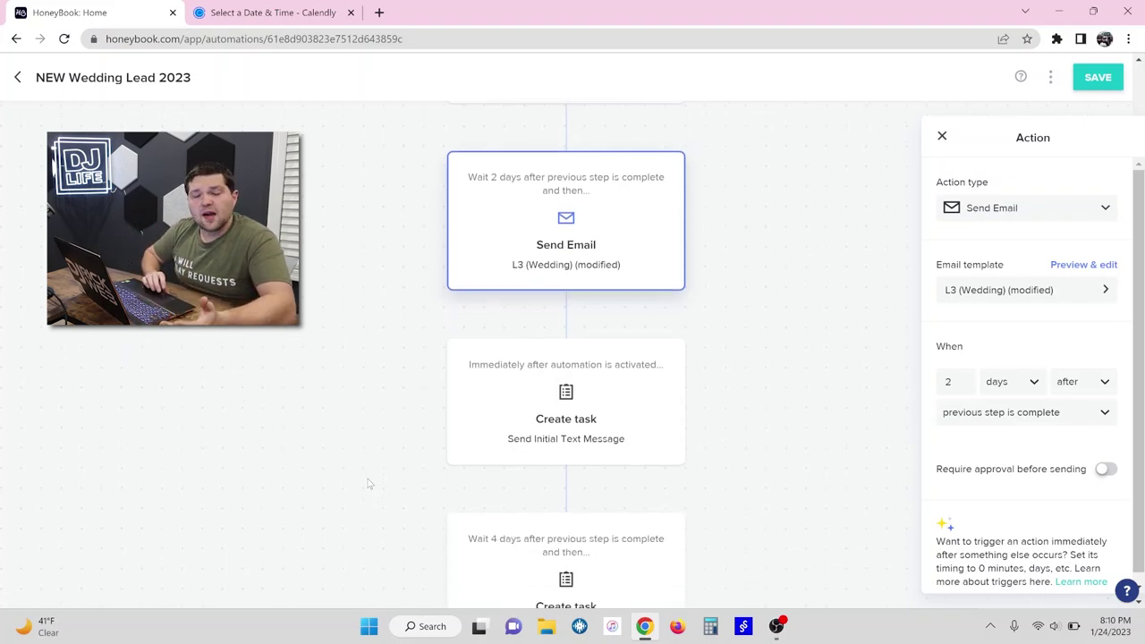
pyautogui.scroll(-2, 367, 483)
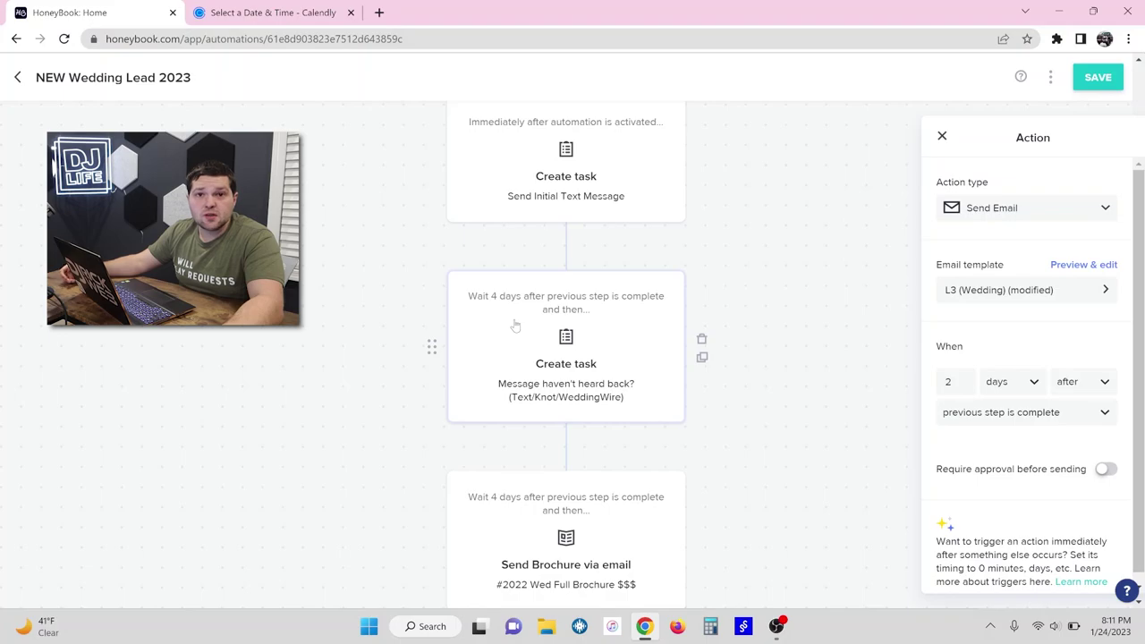
pyautogui.scroll(-2, 516, 326)
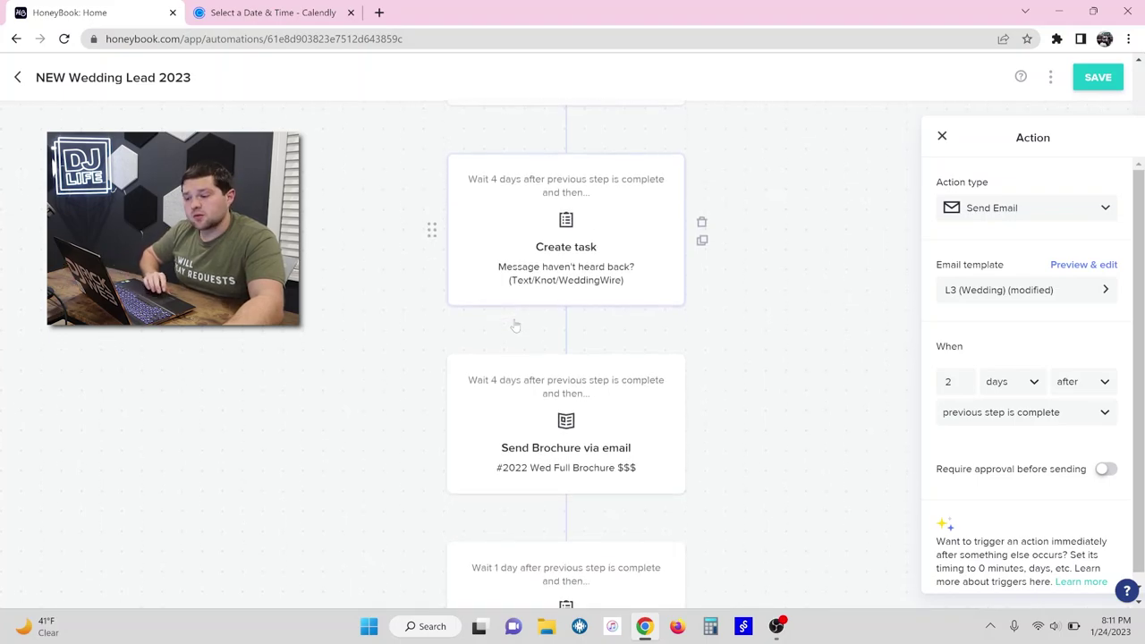
pyautogui.scroll(-2, 516, 325)
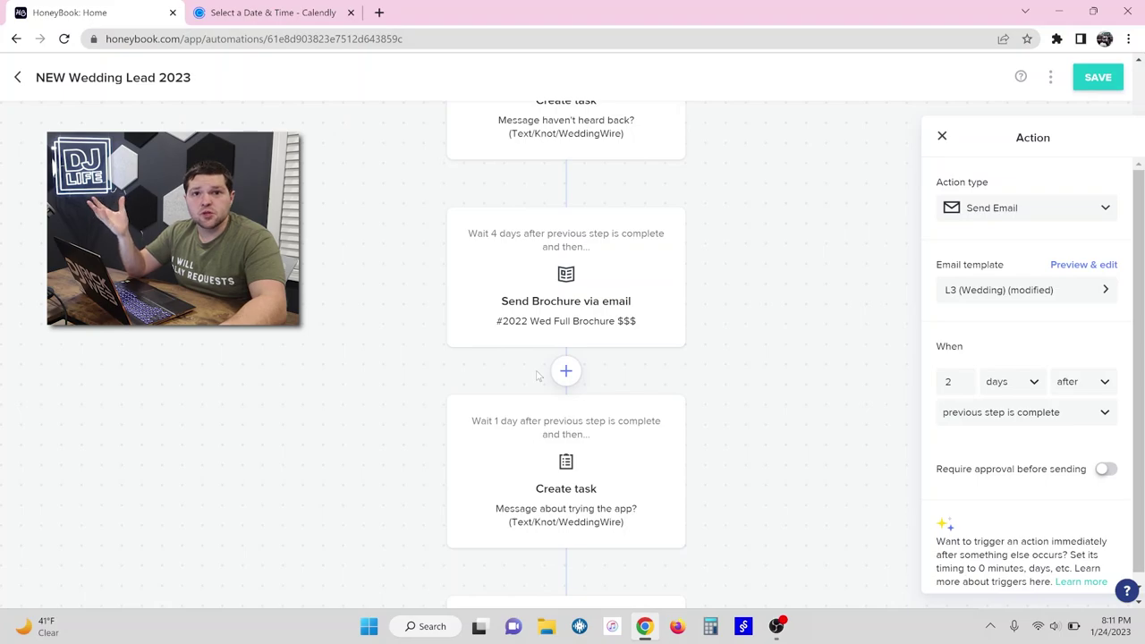
pyautogui.scroll(-2, 538, 376)
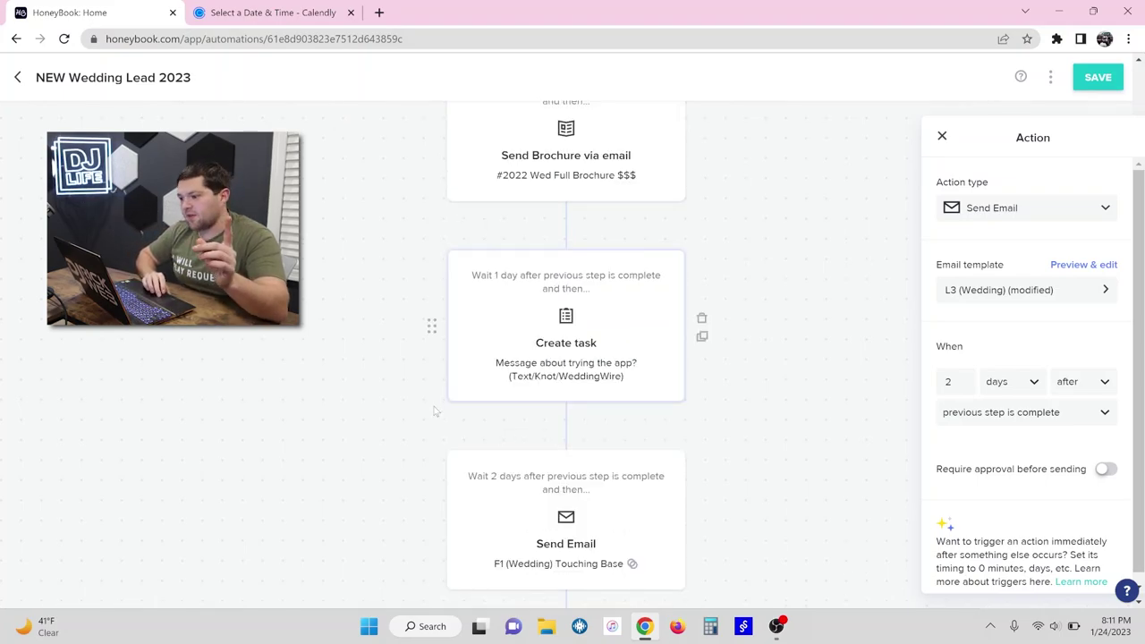
pyautogui.scroll(-1, 435, 404)
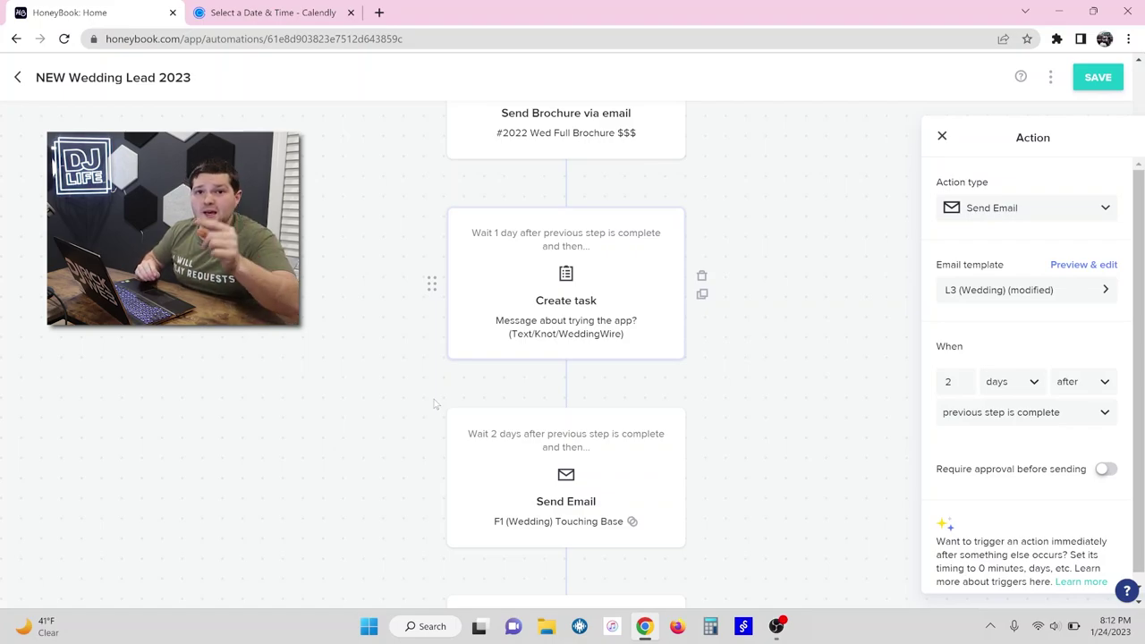
pyautogui.scroll(-1, 434, 404)
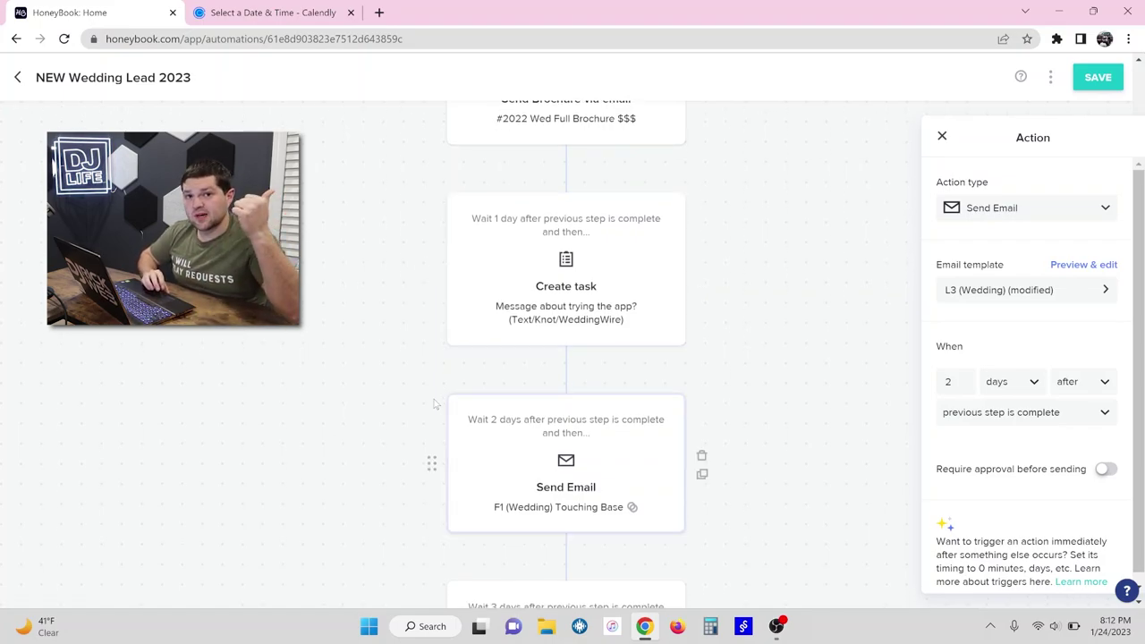
pyautogui.scroll(-3, 434, 404)
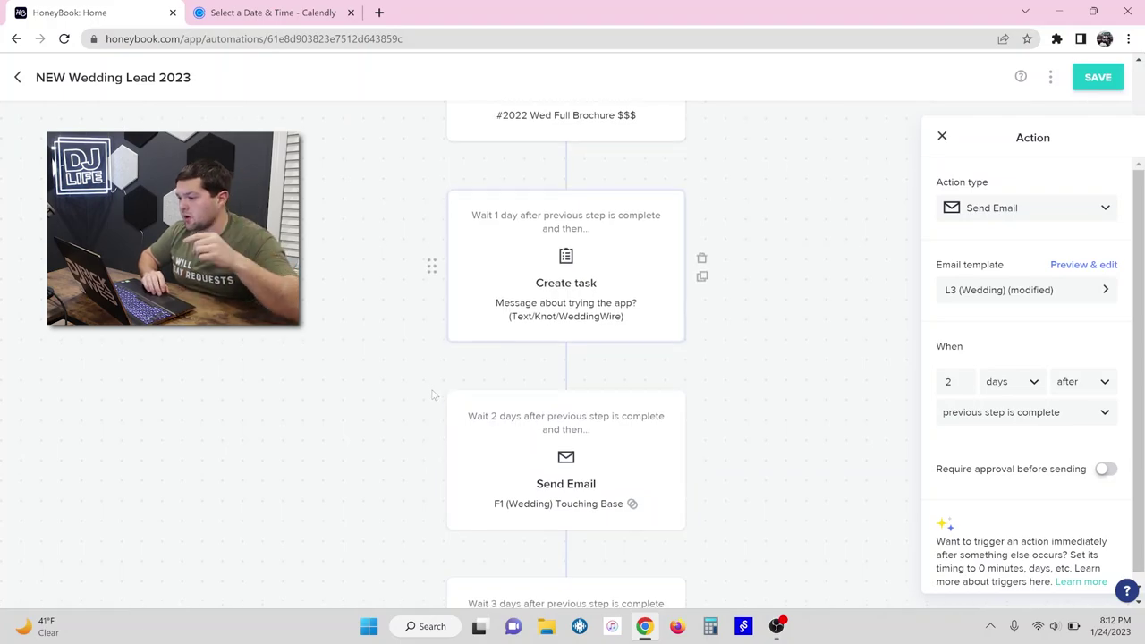
pyautogui.scroll(5, 434, 394)
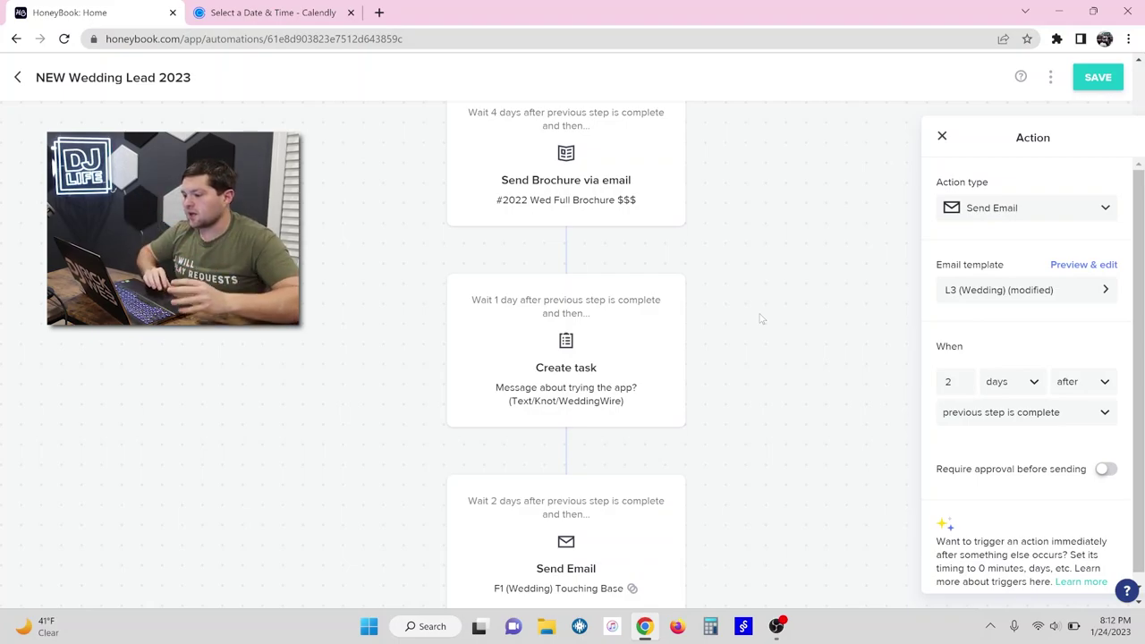
# Review the follow-up actions from the F1 (Wedding) Touching Base email through F2 Vendors and the app message task to F3 FAQ
pyautogui.scroll(-2, 703, 354)
pyautogui.scroll(-1, 677, 440)
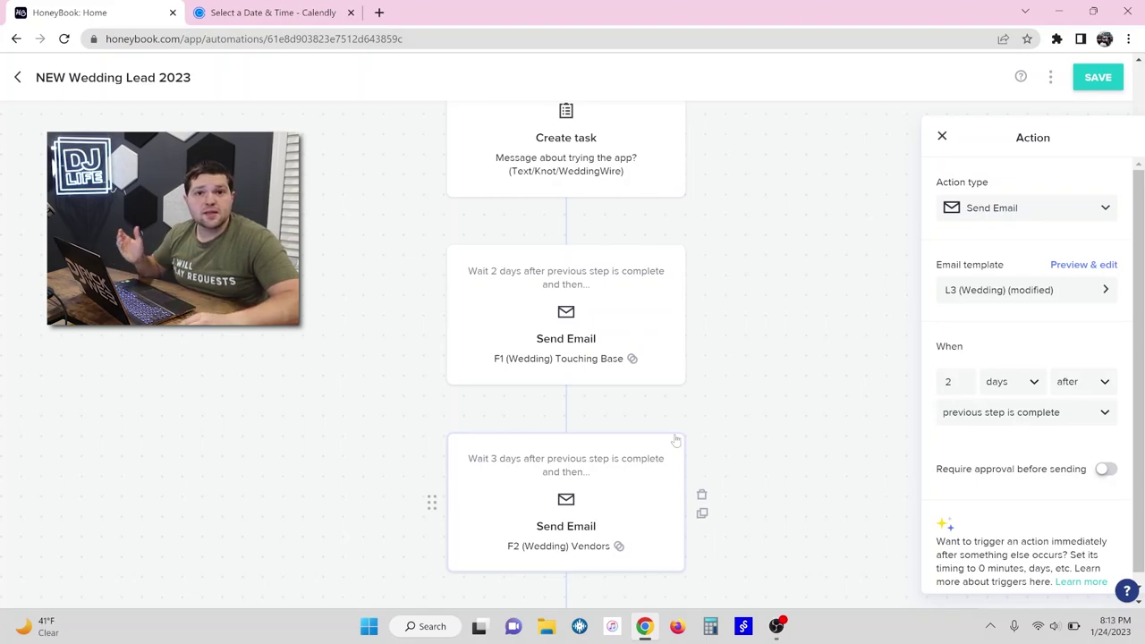
pyautogui.scroll(-3, 716, 429)
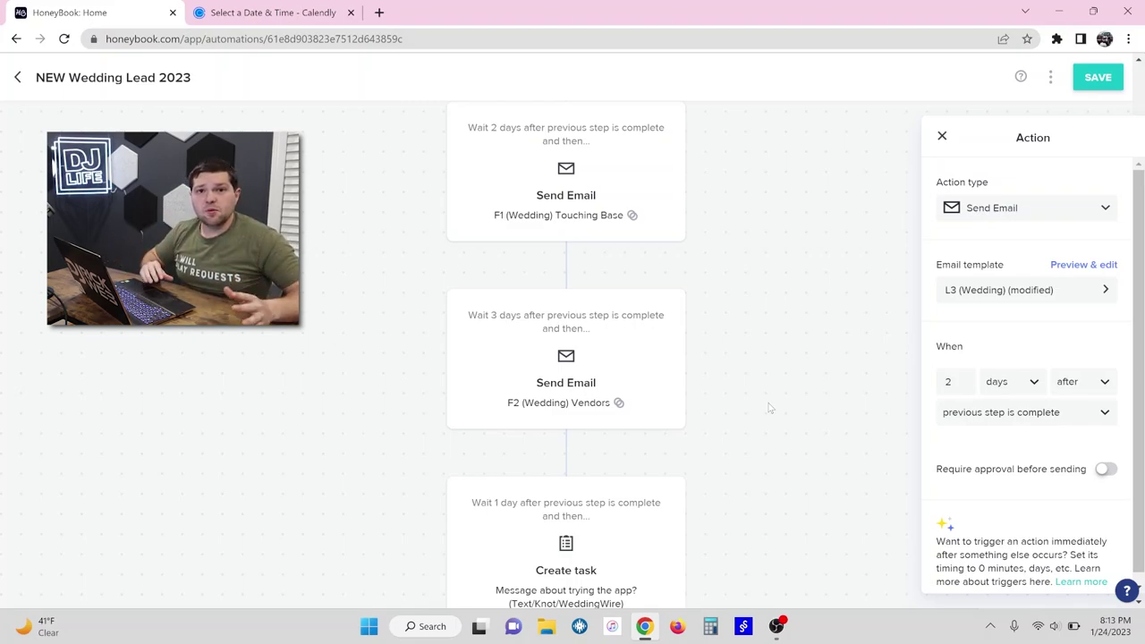
pyautogui.scroll(-3, 768, 408)
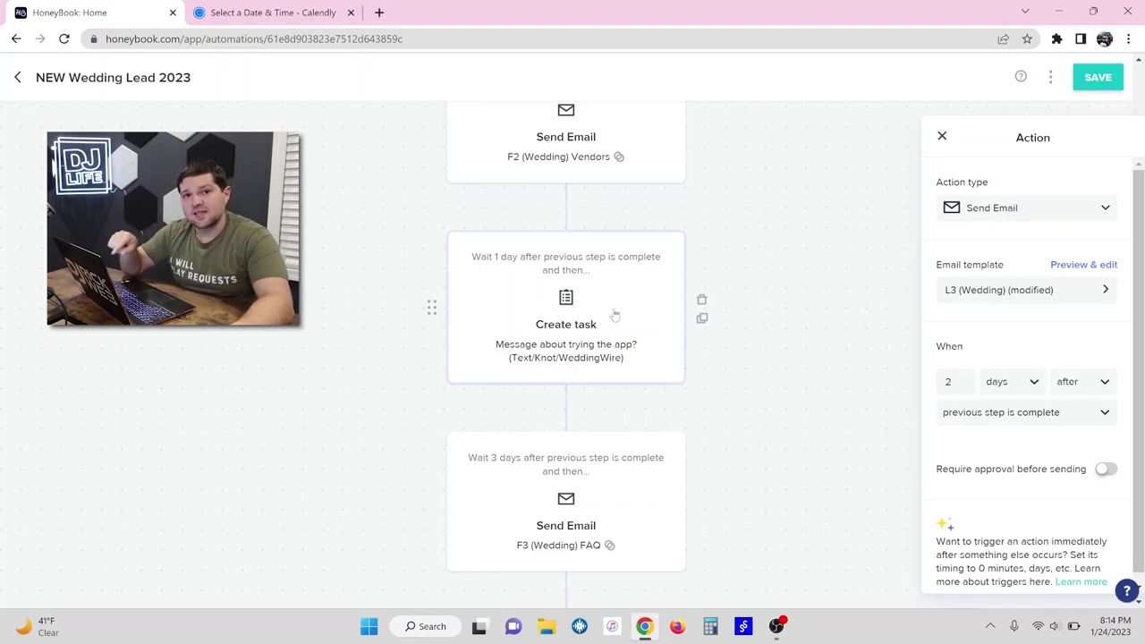
pyautogui.scroll(1, 614, 313)
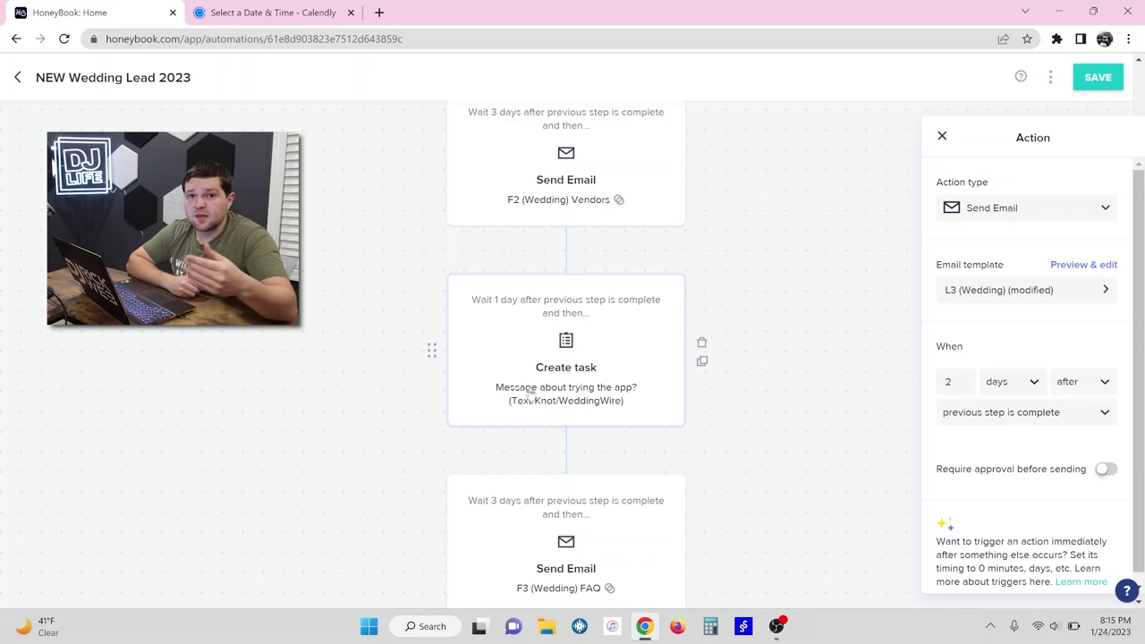
pyautogui.scroll(-3, 531, 394)
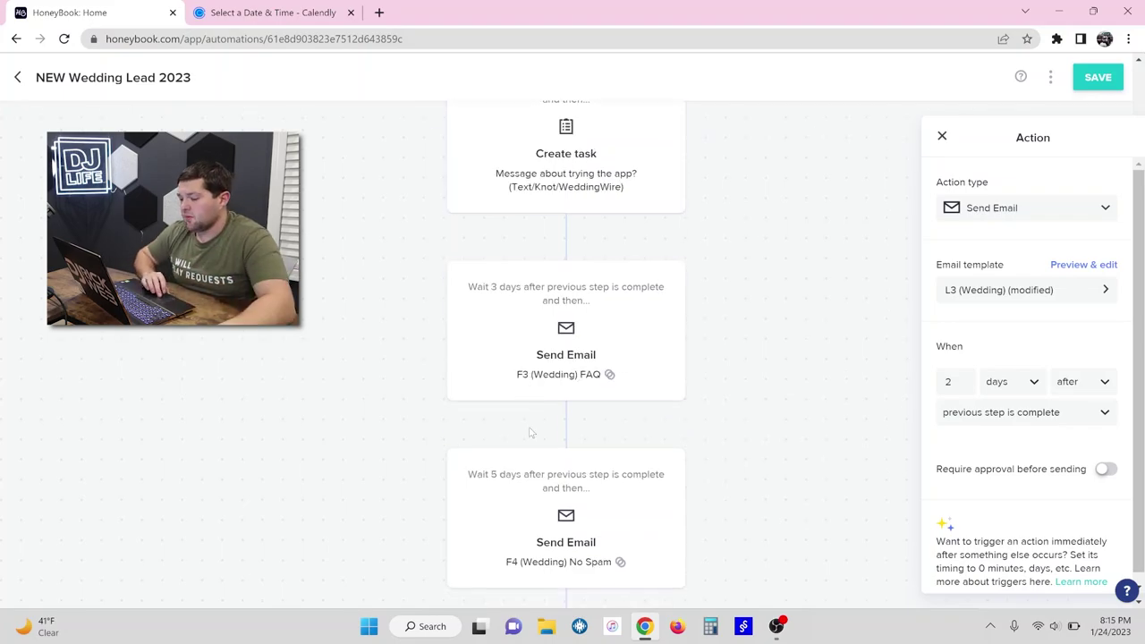
# Open the F4 (Wedding) No Spam action, read its email preview, and close the preview
pyautogui.scroll(-1, 530, 434)
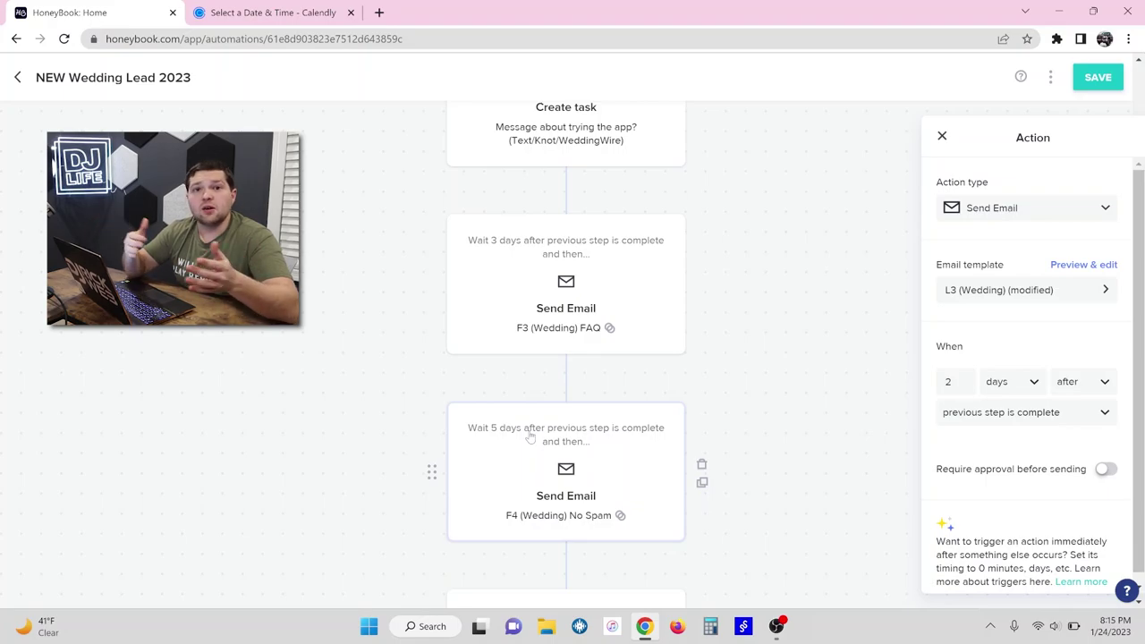
pyautogui.click(530, 438)
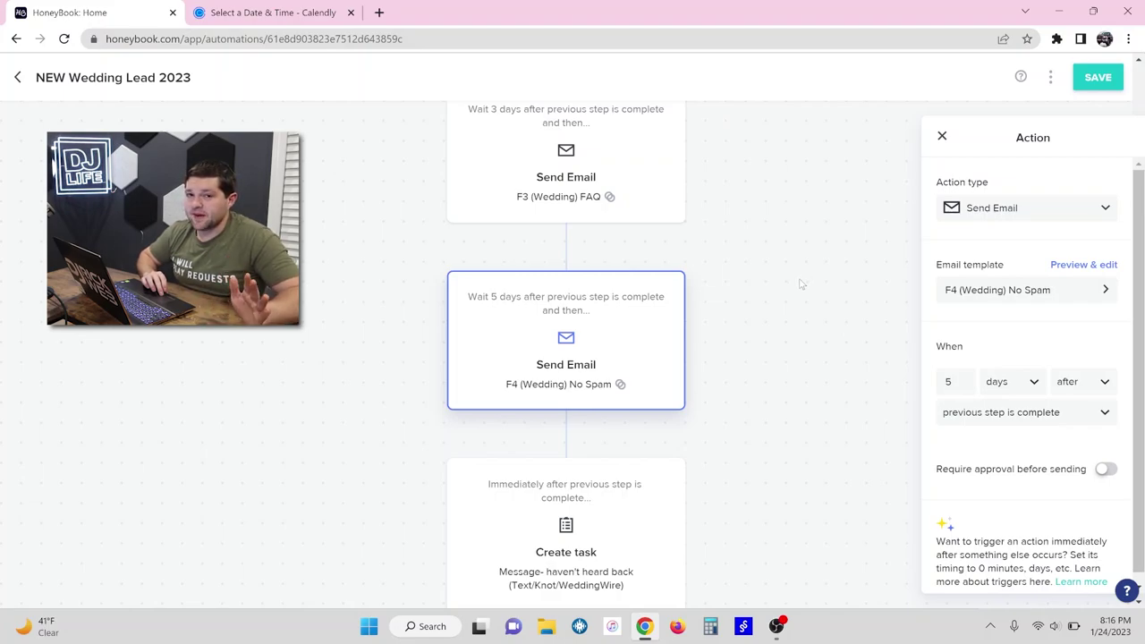
pyautogui.click(1058, 267)
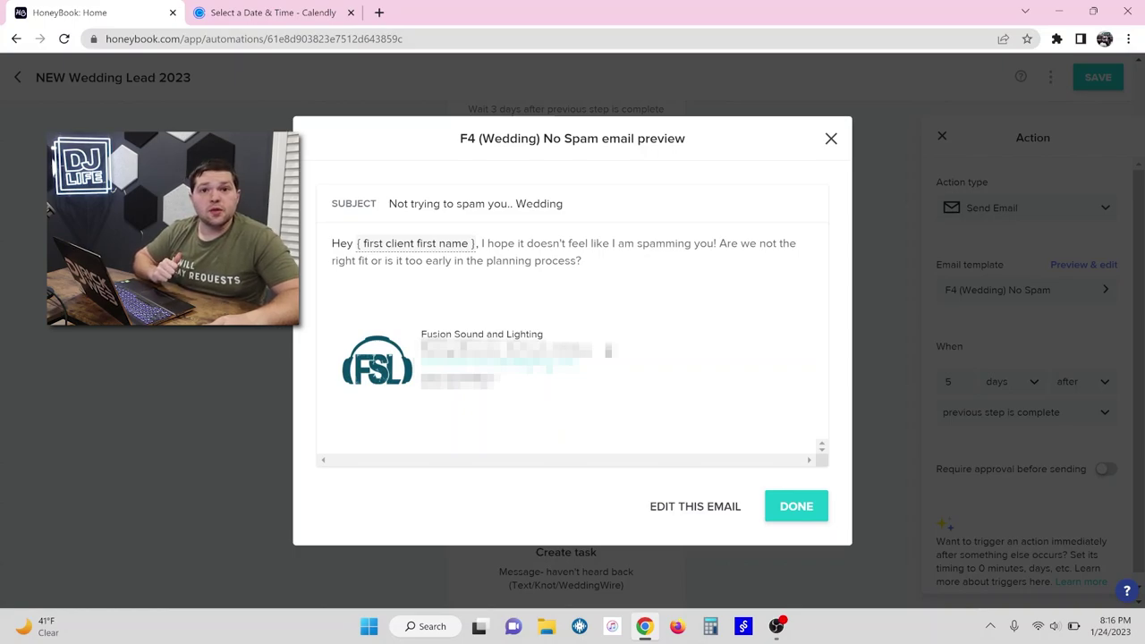
pyautogui.click(832, 139)
# Review the timing of the "Message- haven't heard back" and Change to Long Term Stage tasks that follow the F4 email
pyautogui.scroll(-1, 648, 503)
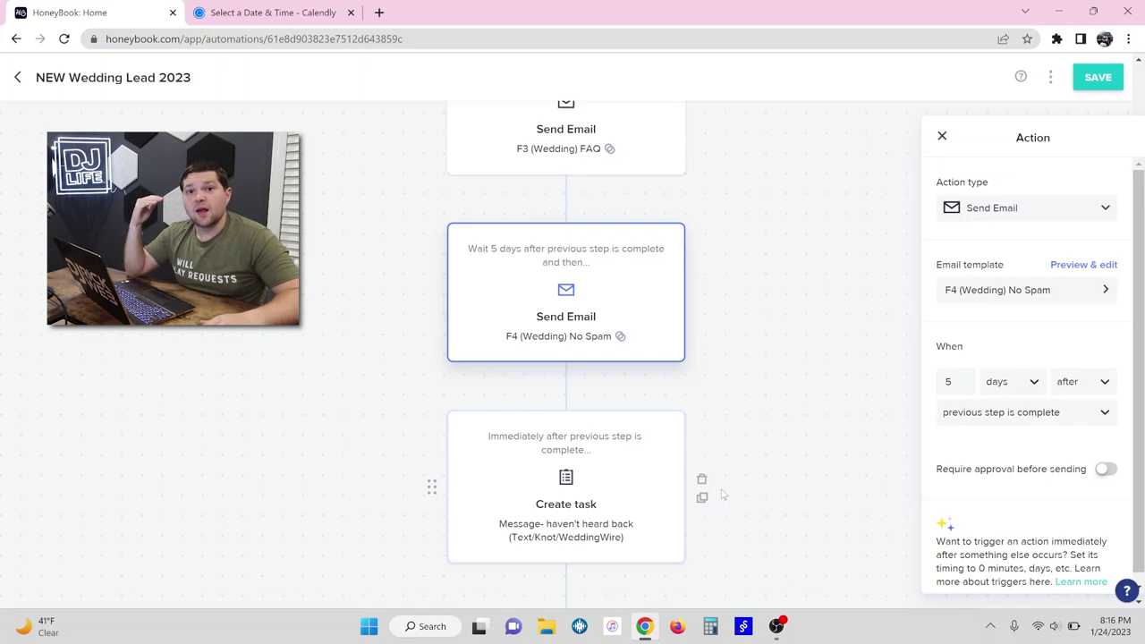
pyautogui.scroll(-1, 723, 495)
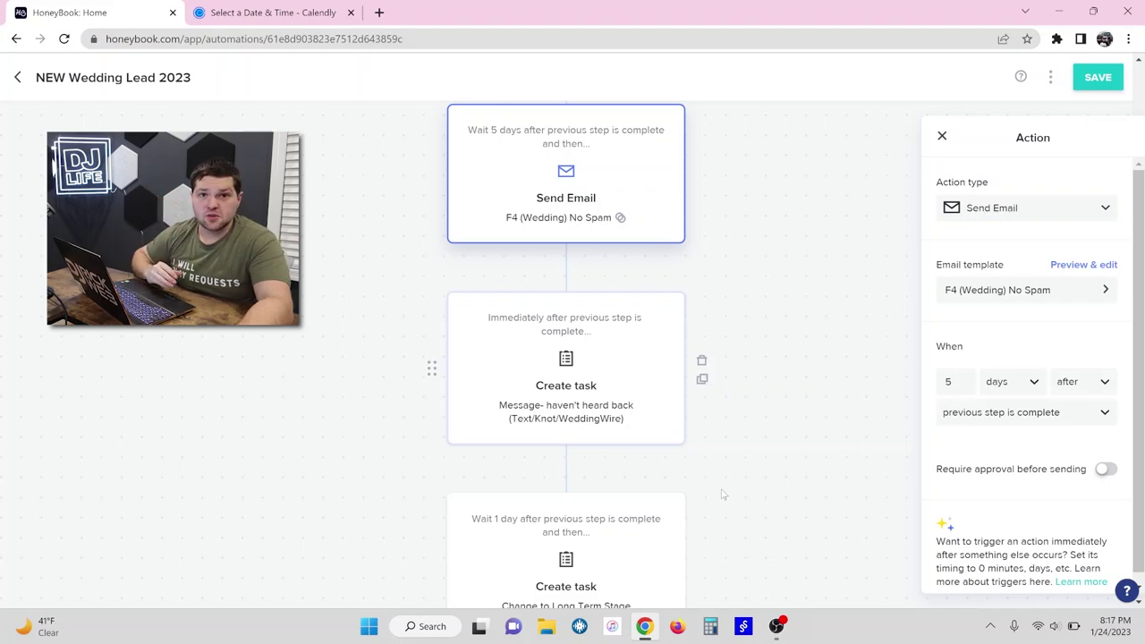
pyautogui.scroll(-1, 723, 494)
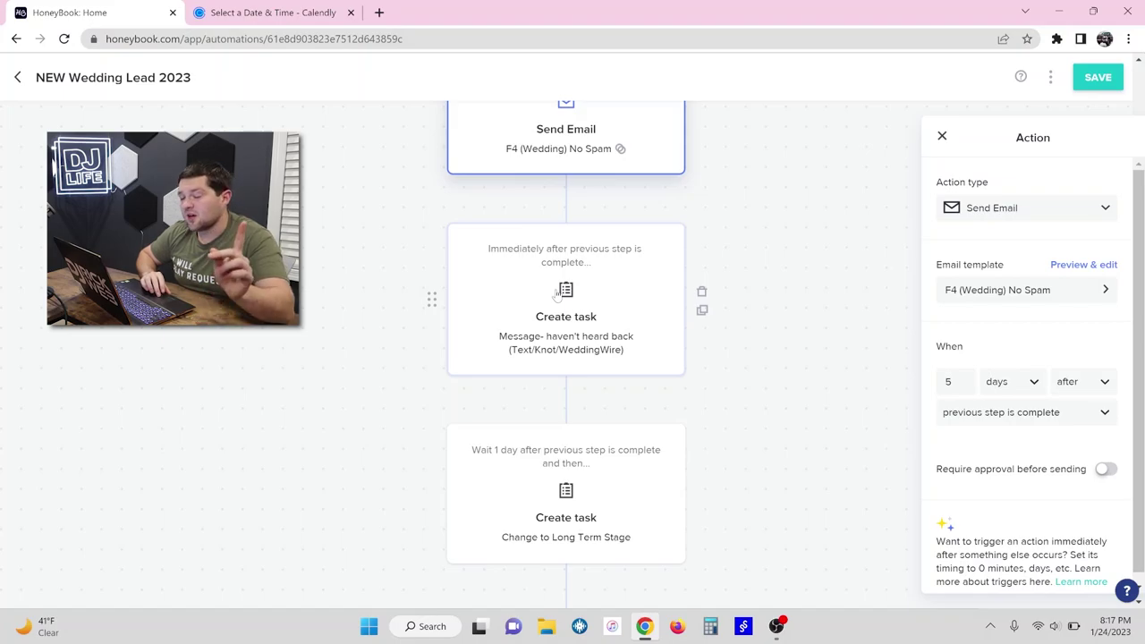
pyautogui.scroll(1, 572, 358)
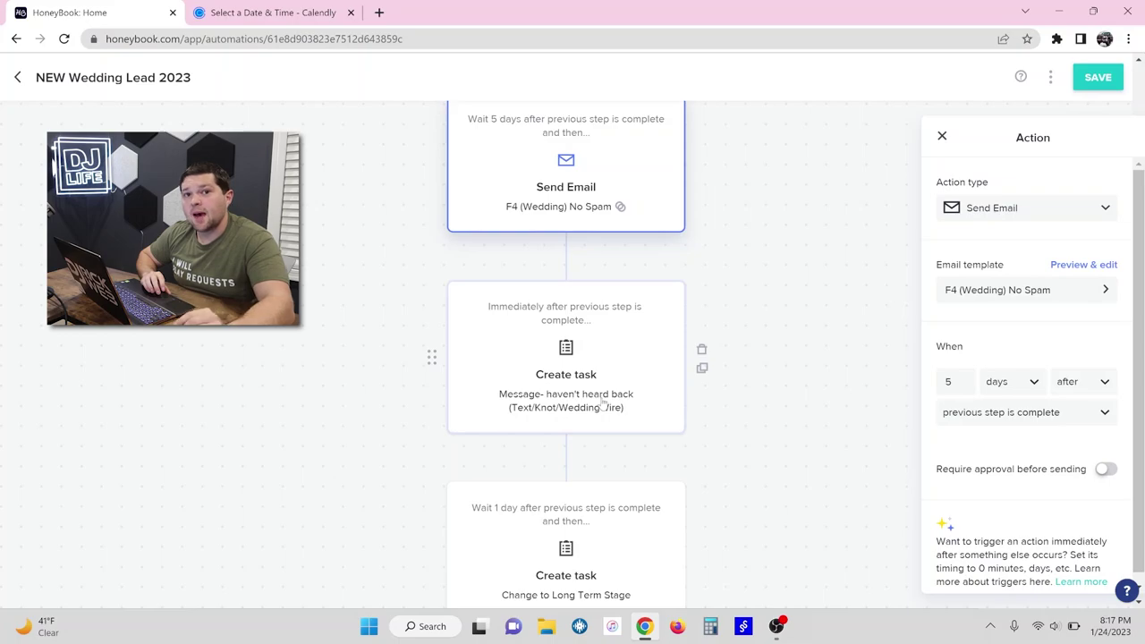
pyautogui.scroll(-1, 603, 404)
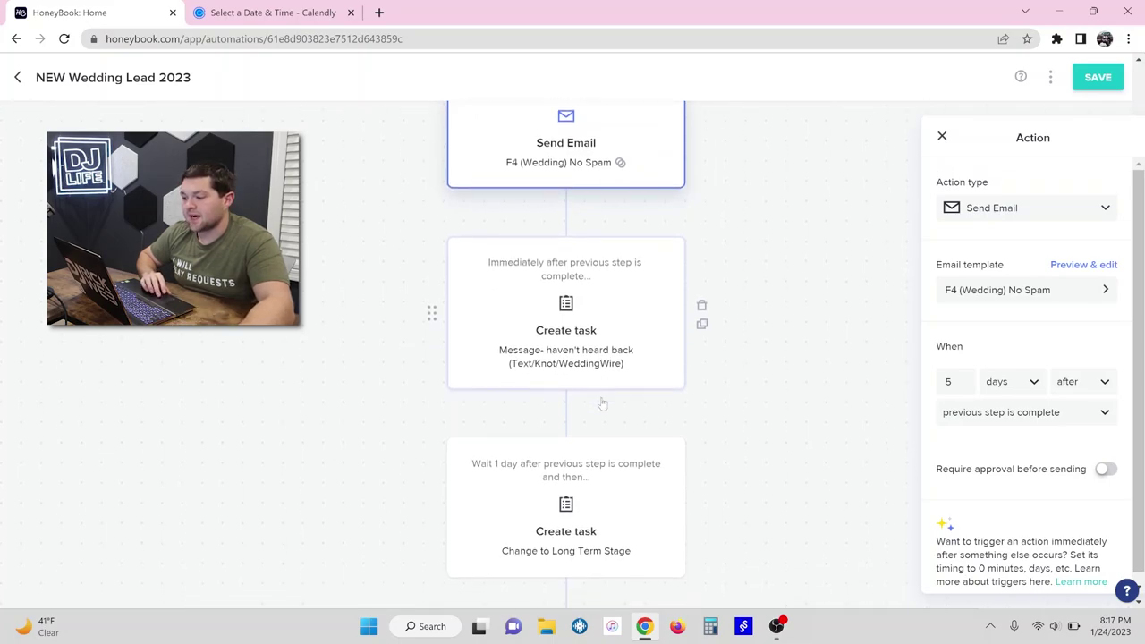
pyautogui.scroll(-1, 603, 405)
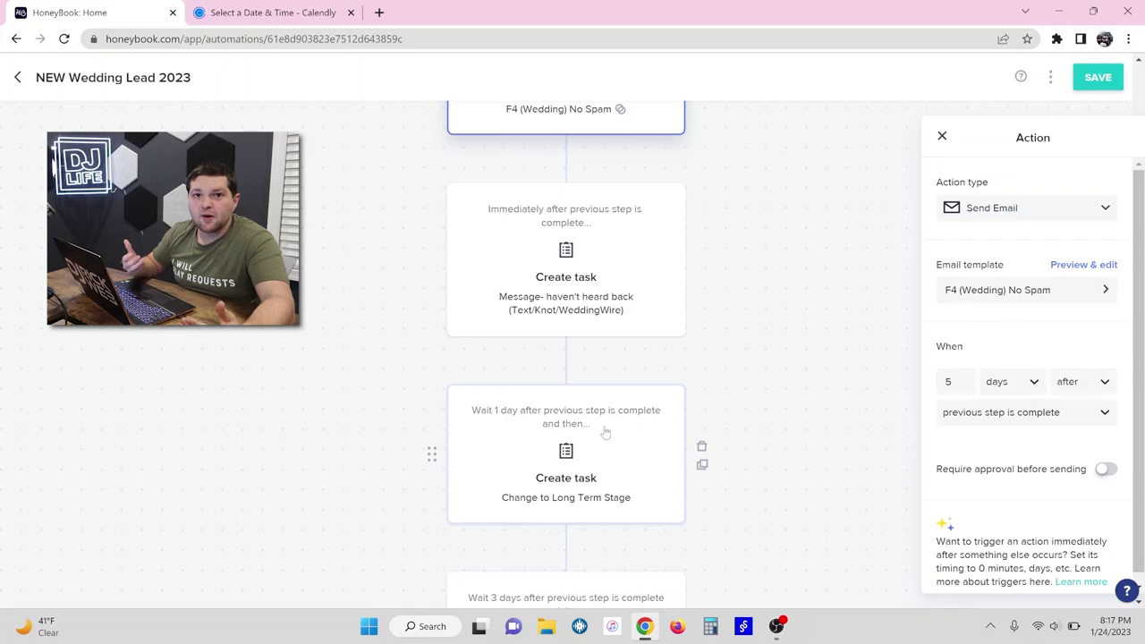
pyautogui.scroll(-2, 605, 434)
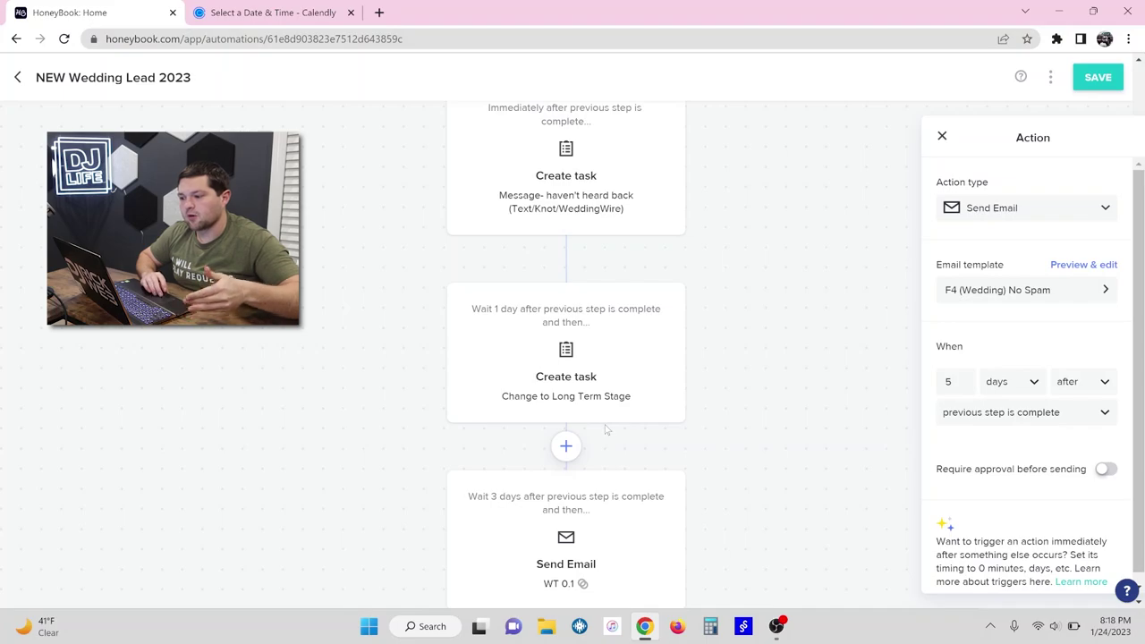
pyautogui.scroll(-1, 644, 385)
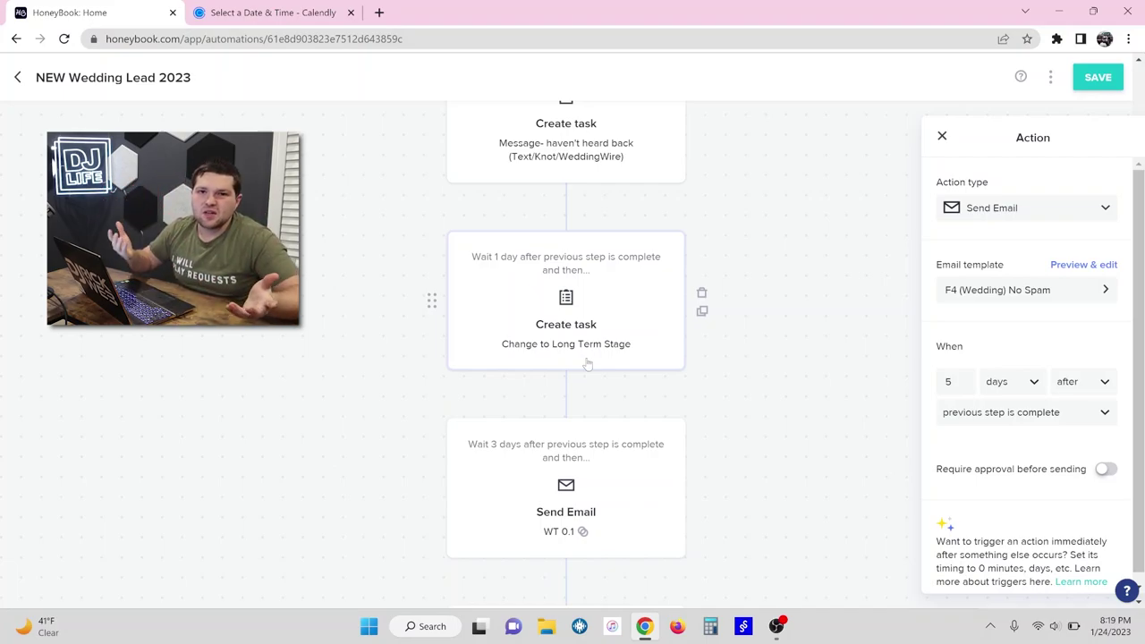
# Look through the long-term series of WT emails, from WT 0.1 past WT 0.8, and their wait times
pyautogui.scroll(-3, 587, 362)
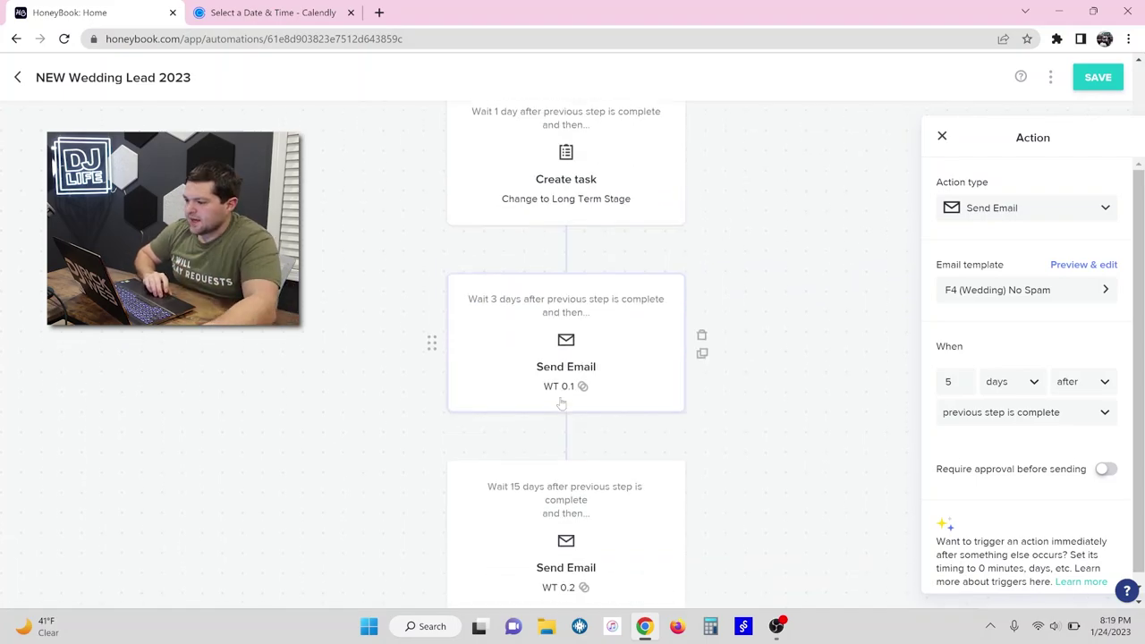
pyautogui.scroll(3, 561, 403)
pyautogui.scroll(2, 561, 403)
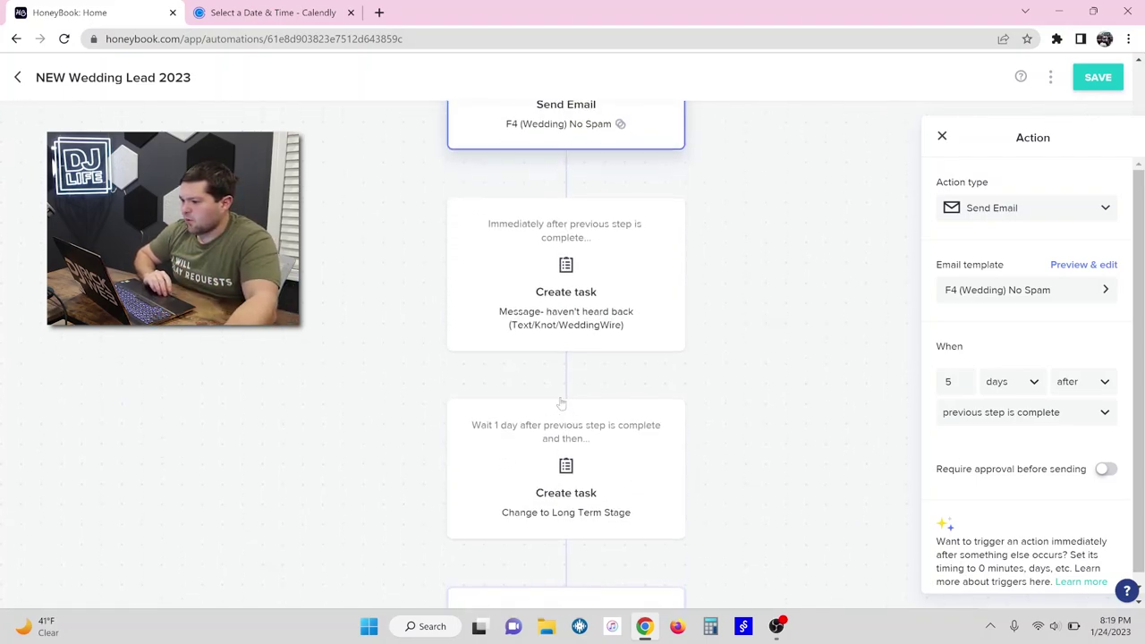
pyautogui.scroll(-2, 562, 403)
pyautogui.scroll(-1, 562, 403)
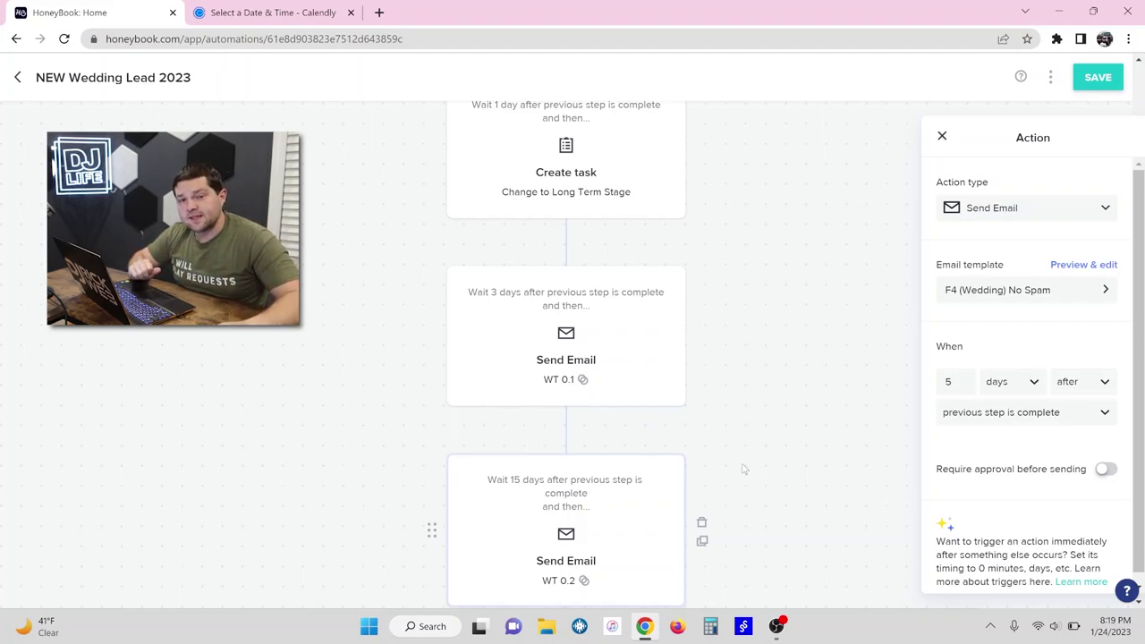
pyautogui.scroll(-6, 743, 469)
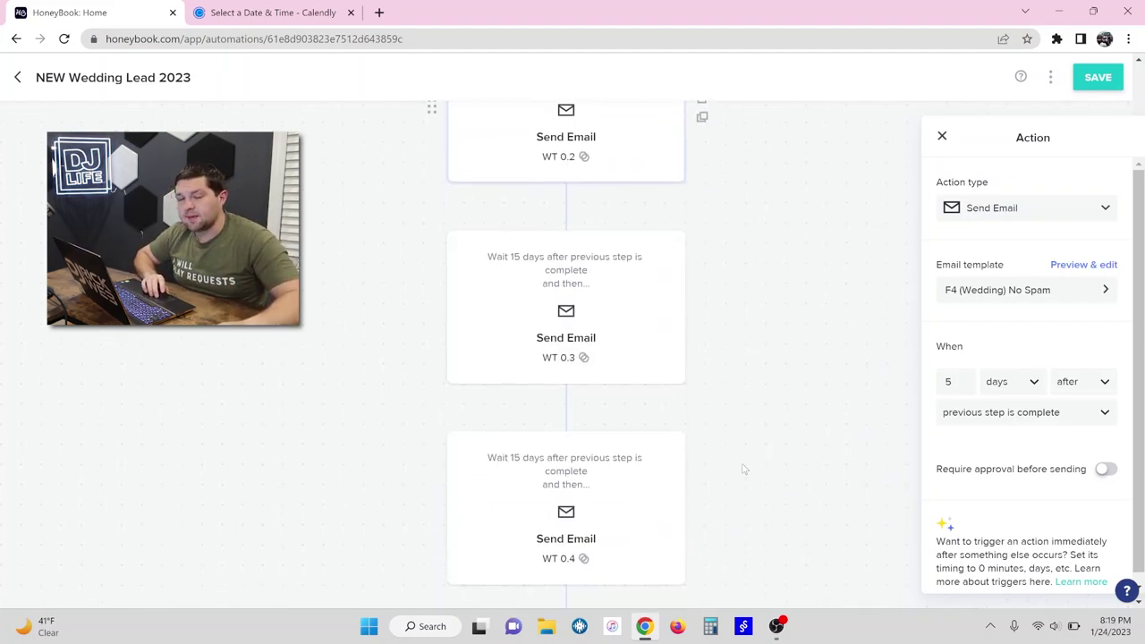
pyautogui.scroll(-12, 742, 468)
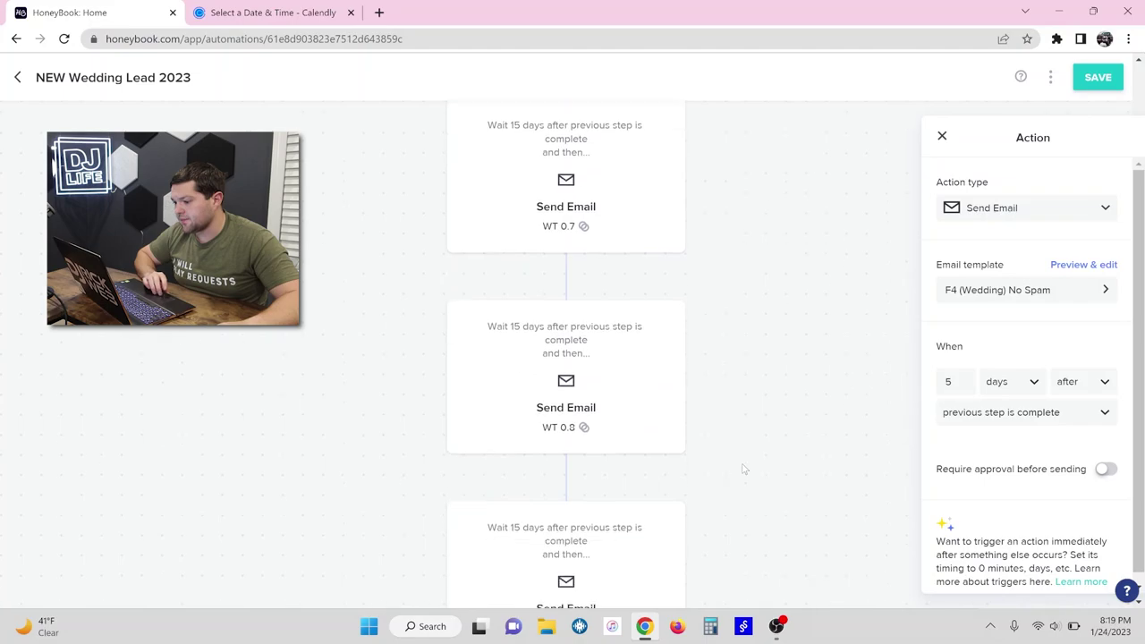
pyautogui.scroll(-1, 743, 469)
pyautogui.scroll(16, 742, 469)
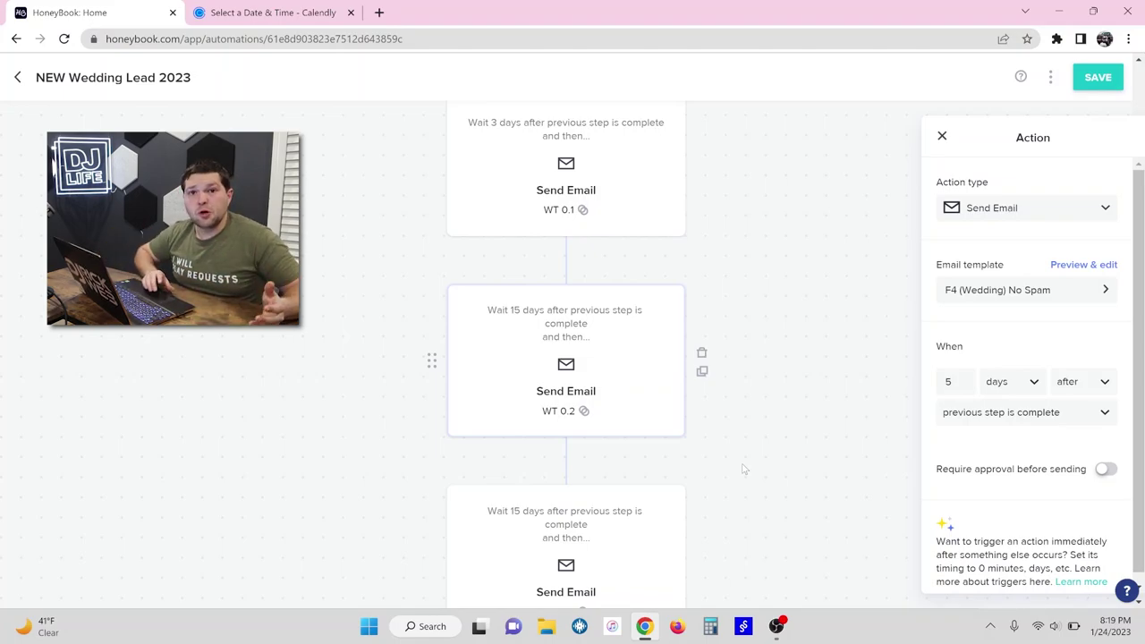
# Open the WT 0.1 Send Email action and preview its email
pyautogui.scroll(1, 742, 469)
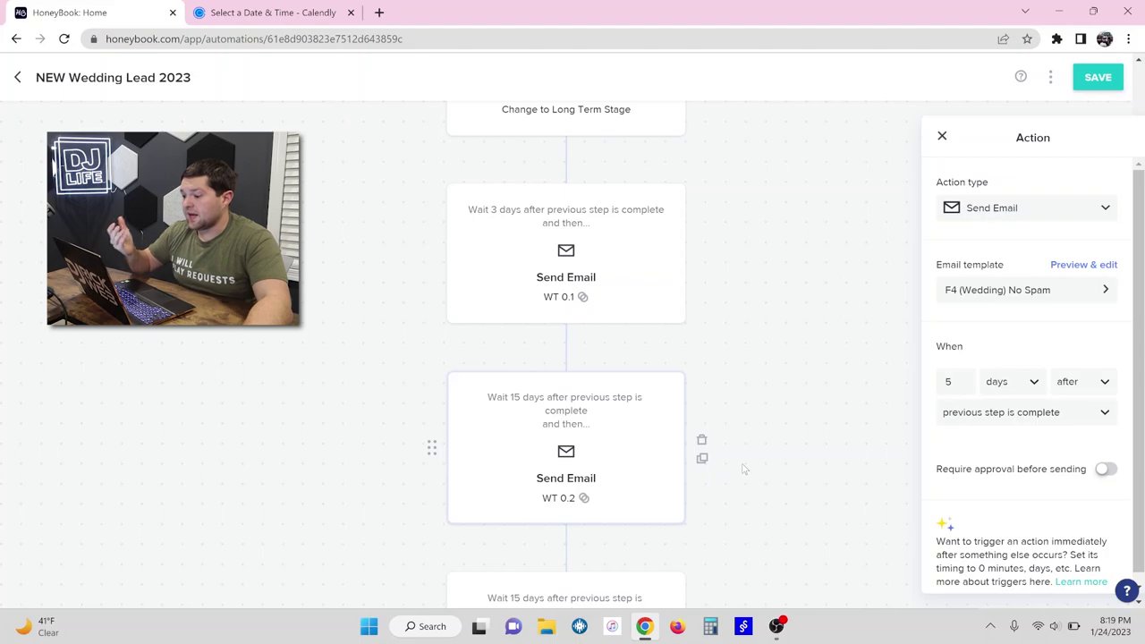
pyautogui.click(631, 259)
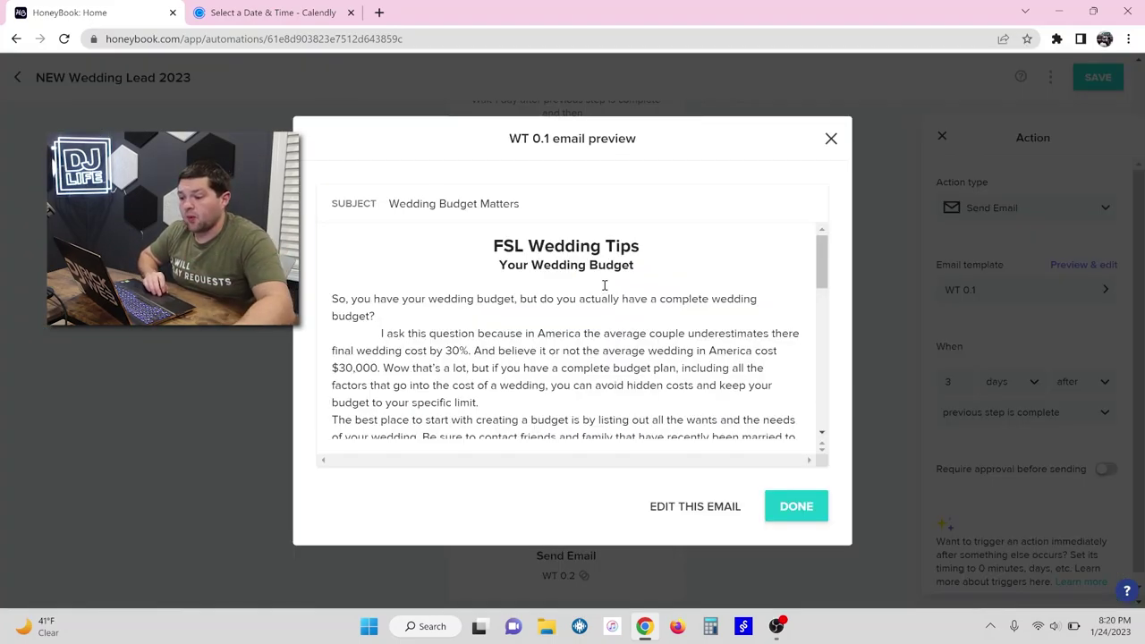
# Read the WT 0.1 "Wedding Budget Matters" email preview through to its closing contact line and signature, and close the preview
pyautogui.scroll(-1, 606, 284)
pyautogui.scroll(-2, 606, 285)
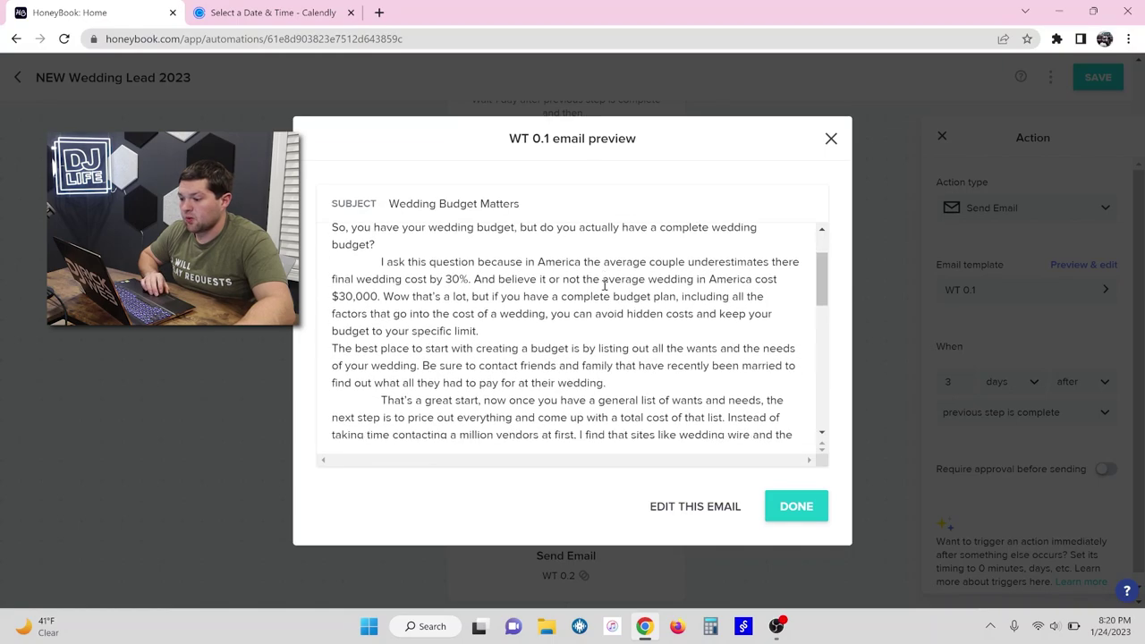
pyautogui.scroll(-4, 605, 285)
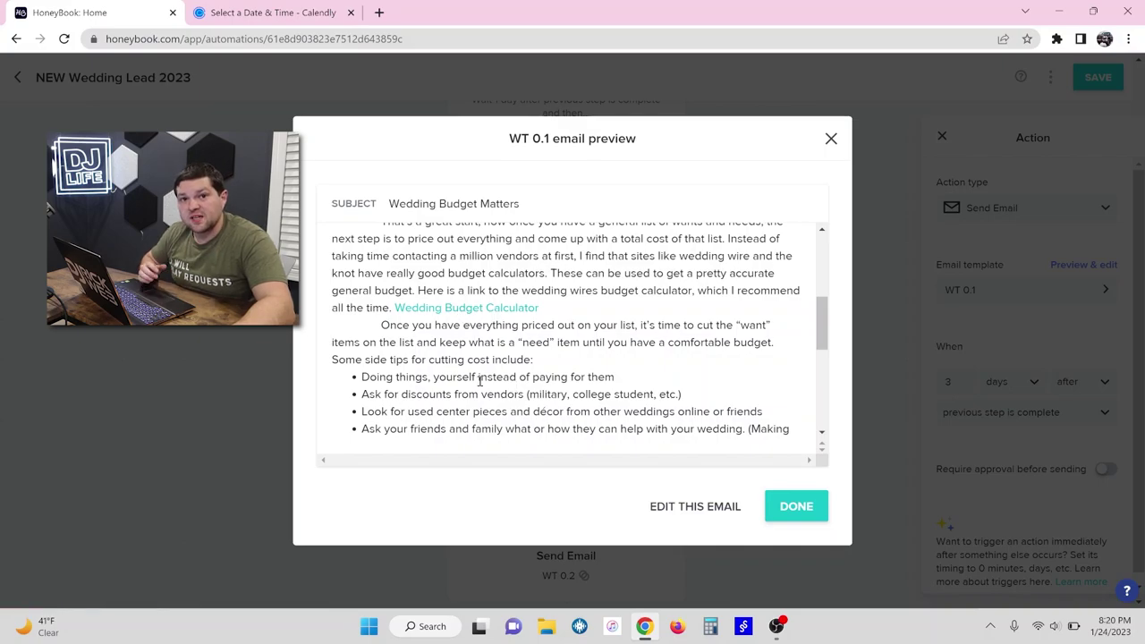
pyautogui.scroll(-8, 479, 378)
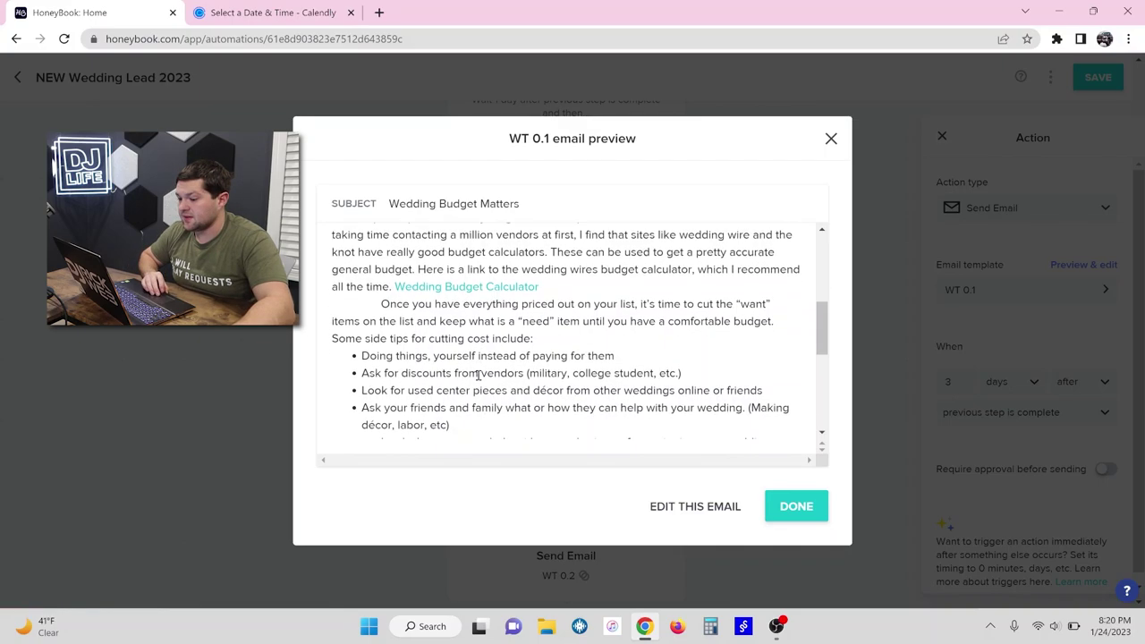
pyautogui.scroll(2, 479, 376)
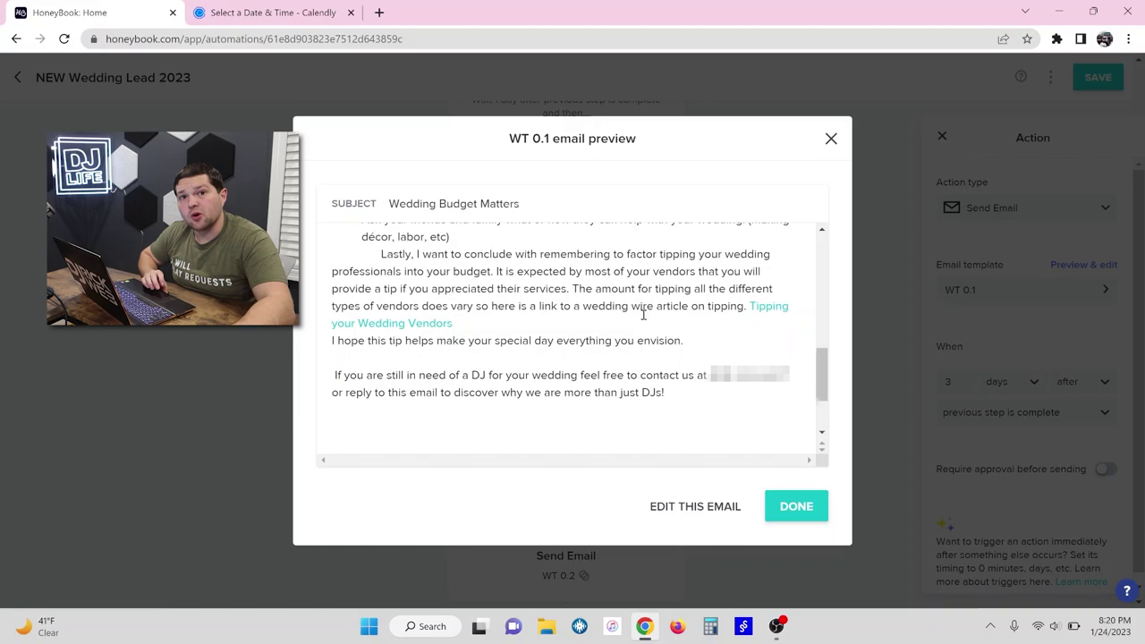
pyautogui.scroll(1, 642, 315)
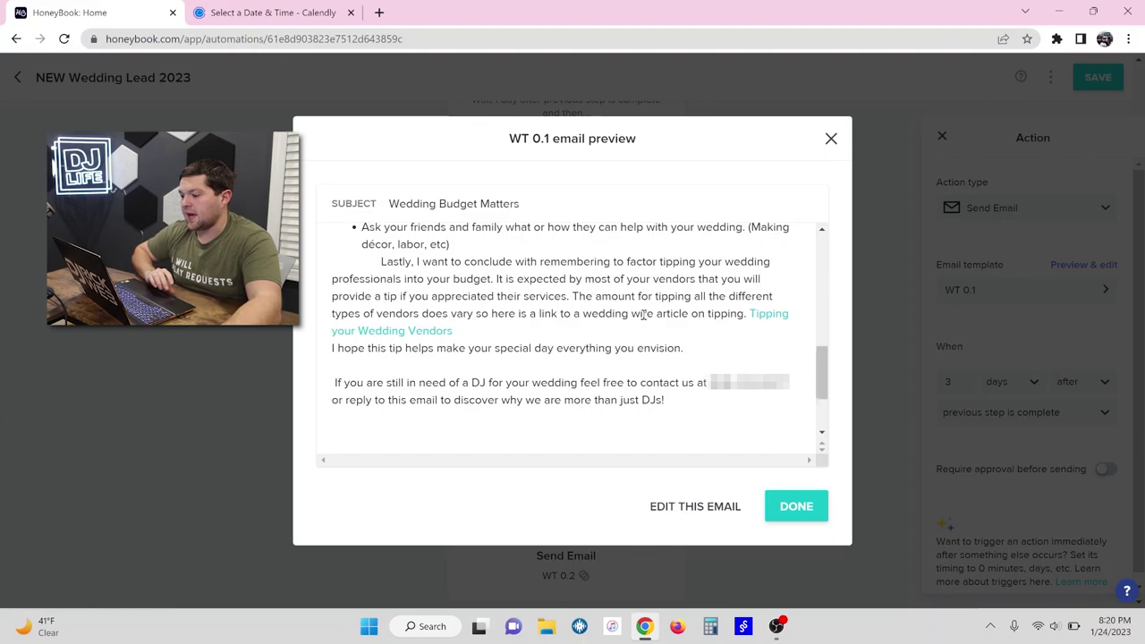
pyautogui.scroll(-1, 642, 314)
pyautogui.scroll(2, 643, 309)
pyautogui.scroll(-1, 642, 300)
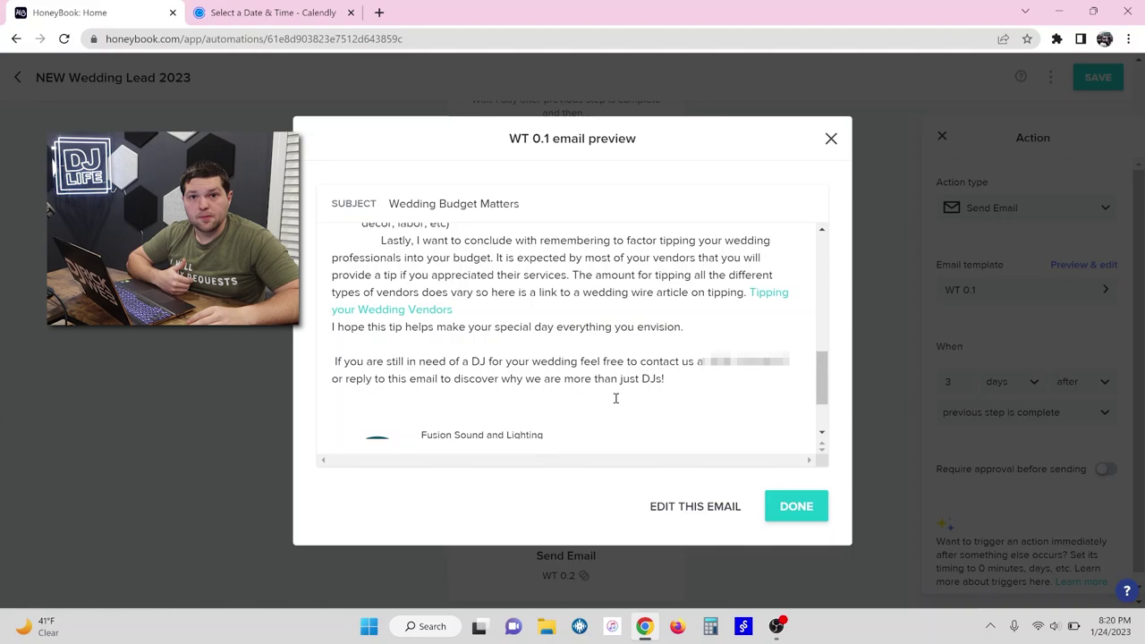
pyautogui.press('Escape')
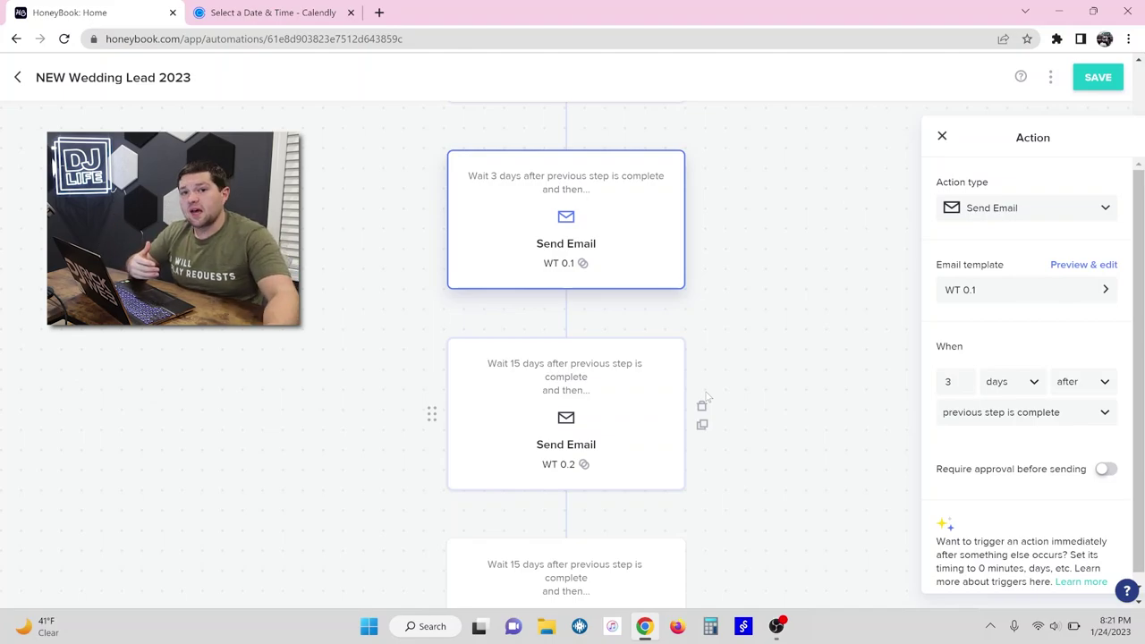
# Look through the wedding tip emails from WT 0.2 to WT 0.9 and the wait time set on each
pyautogui.scroll(-1, 706, 395)
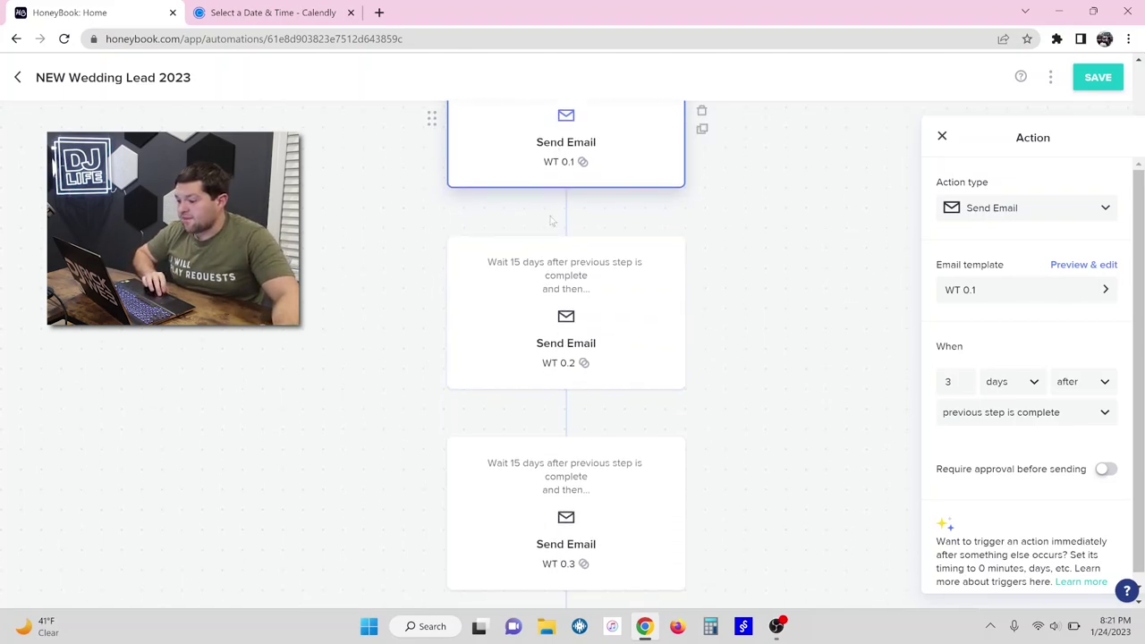
pyautogui.scroll(-4, 491, 377)
pyautogui.scroll(-3, 490, 377)
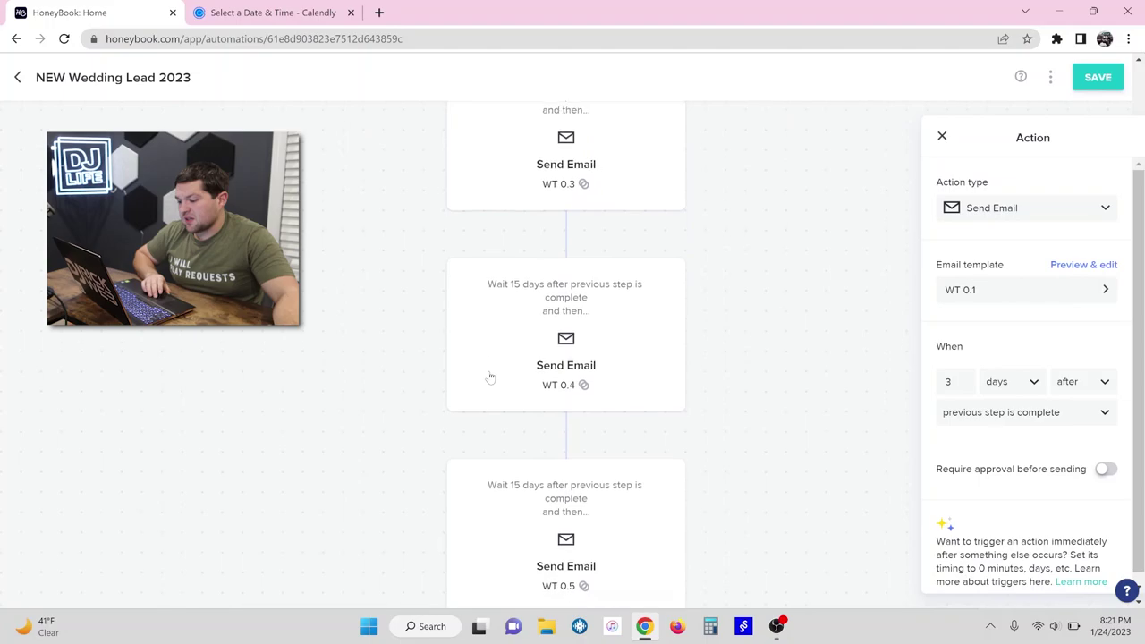
pyautogui.scroll(-1, 490, 377)
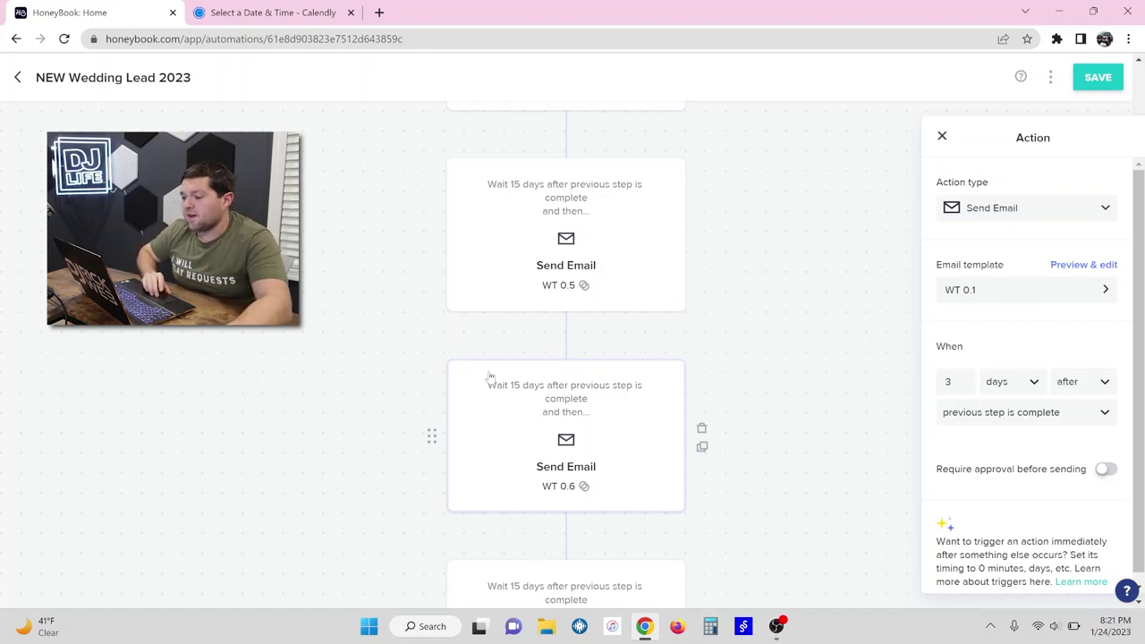
pyautogui.scroll(-3, 490, 376)
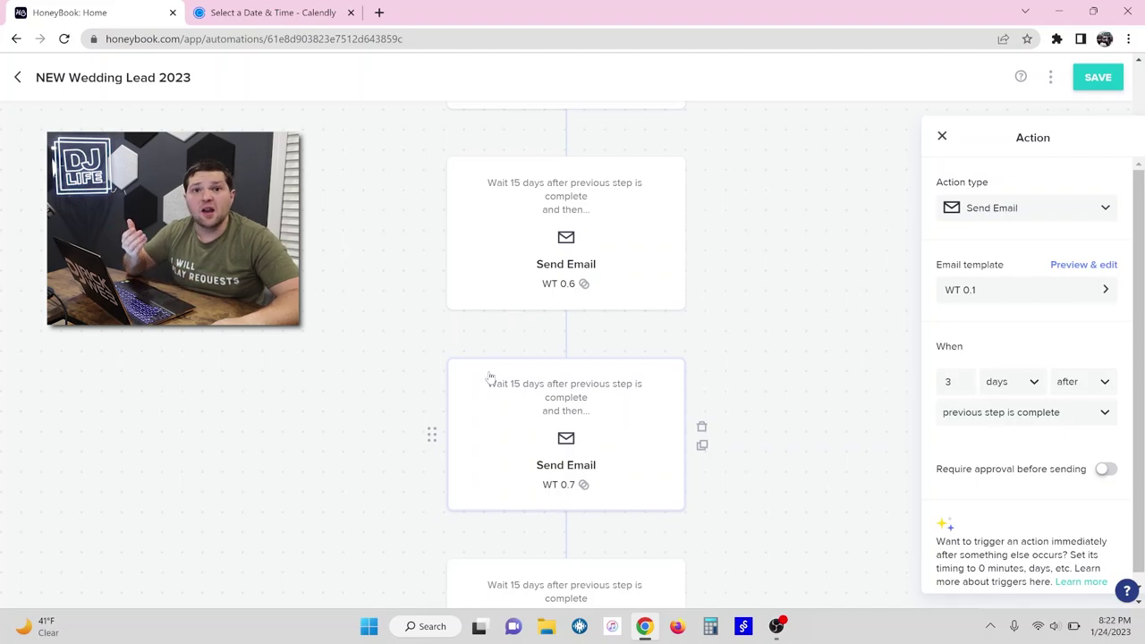
pyautogui.scroll(-2, 491, 377)
pyautogui.scroll(-3, 490, 377)
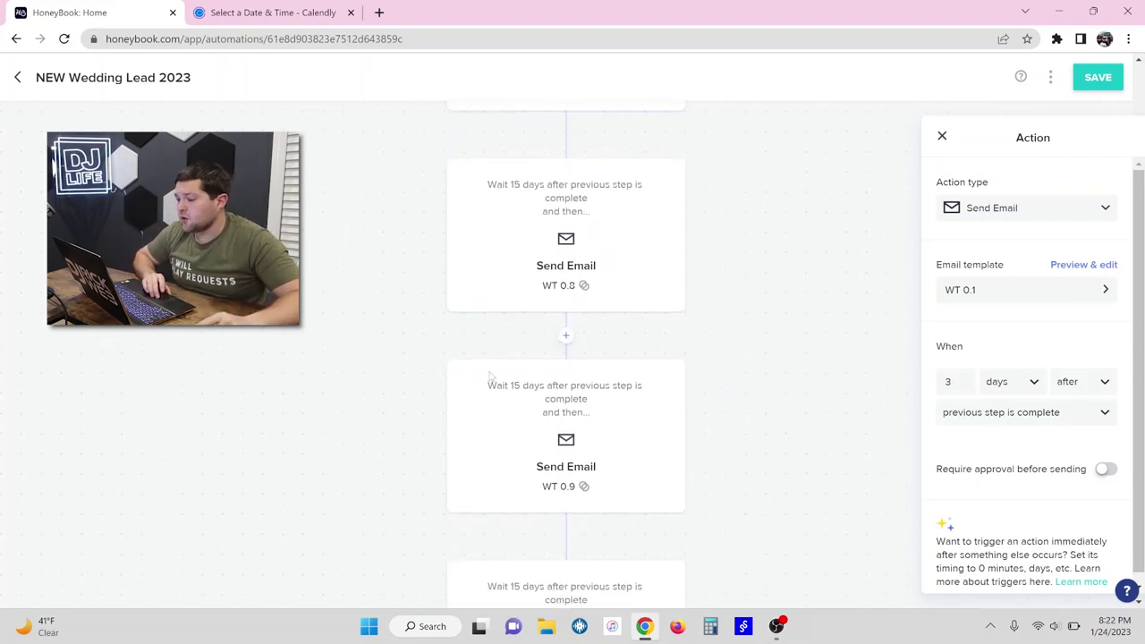
# Review the timing before the project date of the LT0, LT2 and LT3 emails that follow WT 1.0
pyautogui.scroll(-5, 491, 378)
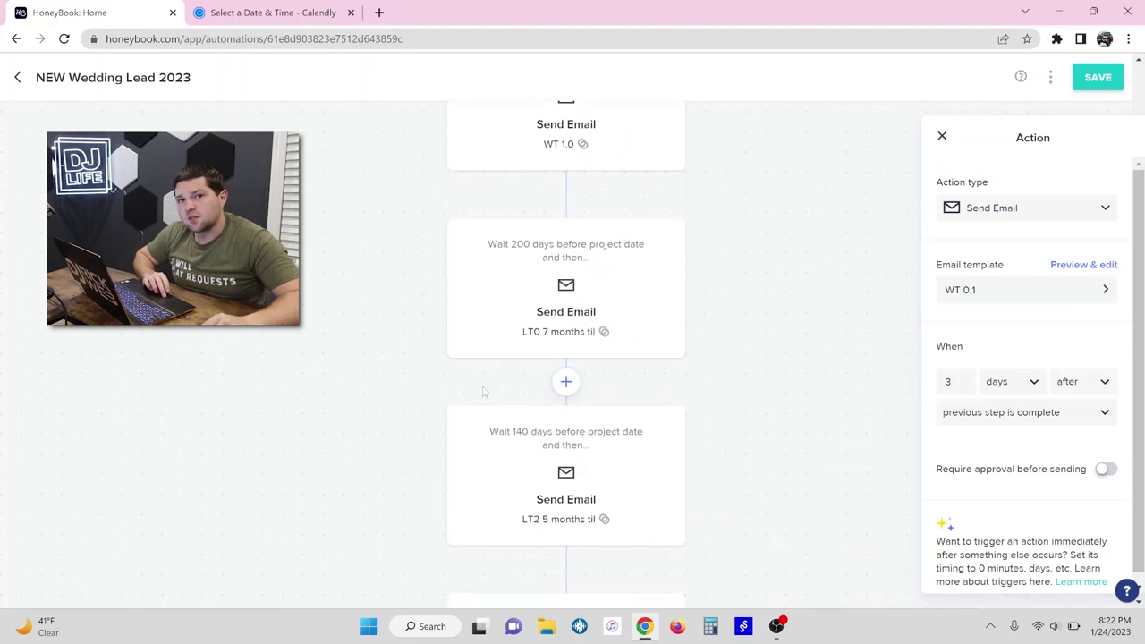
pyautogui.scroll(-1, 483, 392)
pyautogui.scroll(-2, 483, 392)
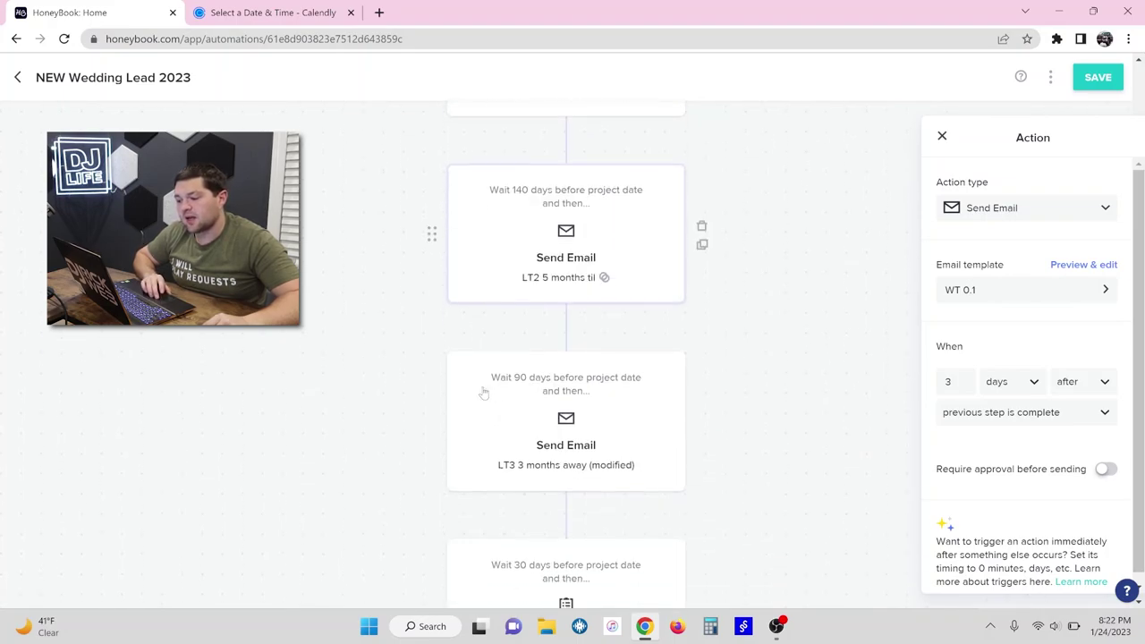
pyautogui.scroll(2, 483, 392)
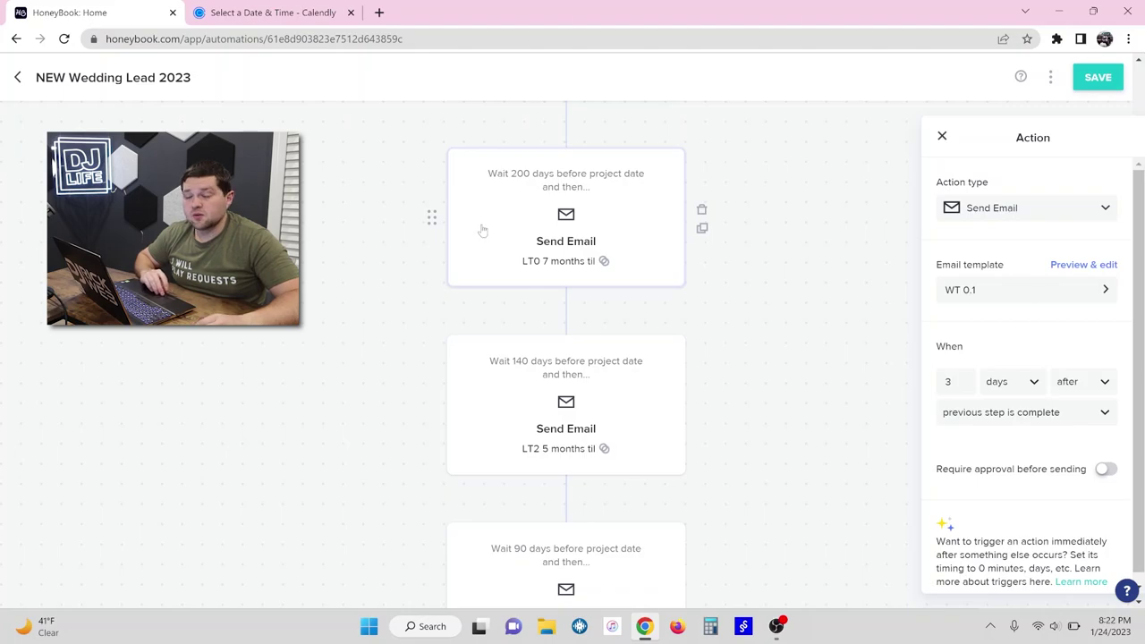
pyautogui.scroll(-2, 474, 295)
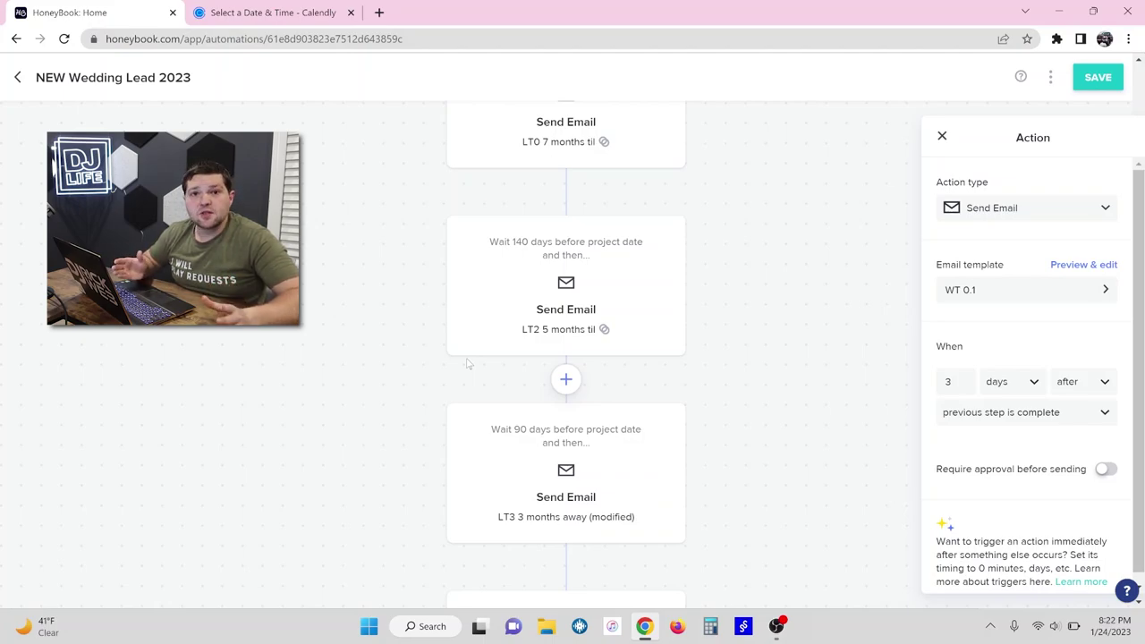
pyautogui.scroll(-2, 460, 455)
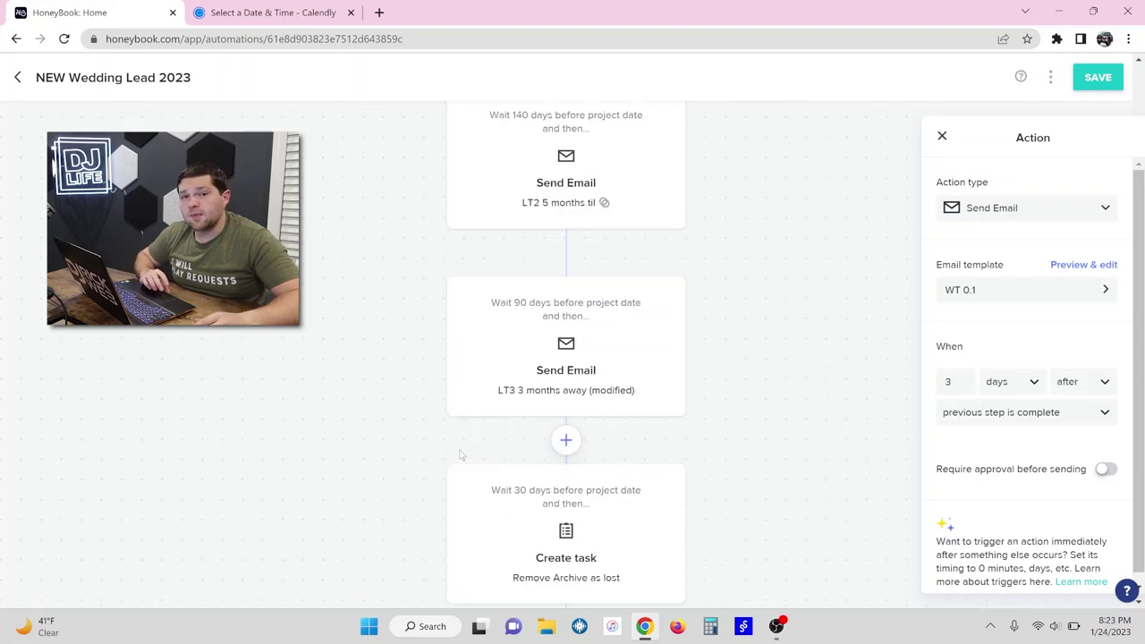
# Open the "LT3 3 months away (modified)" email action, read its email preview, and close the preview
pyautogui.click(567, 347)
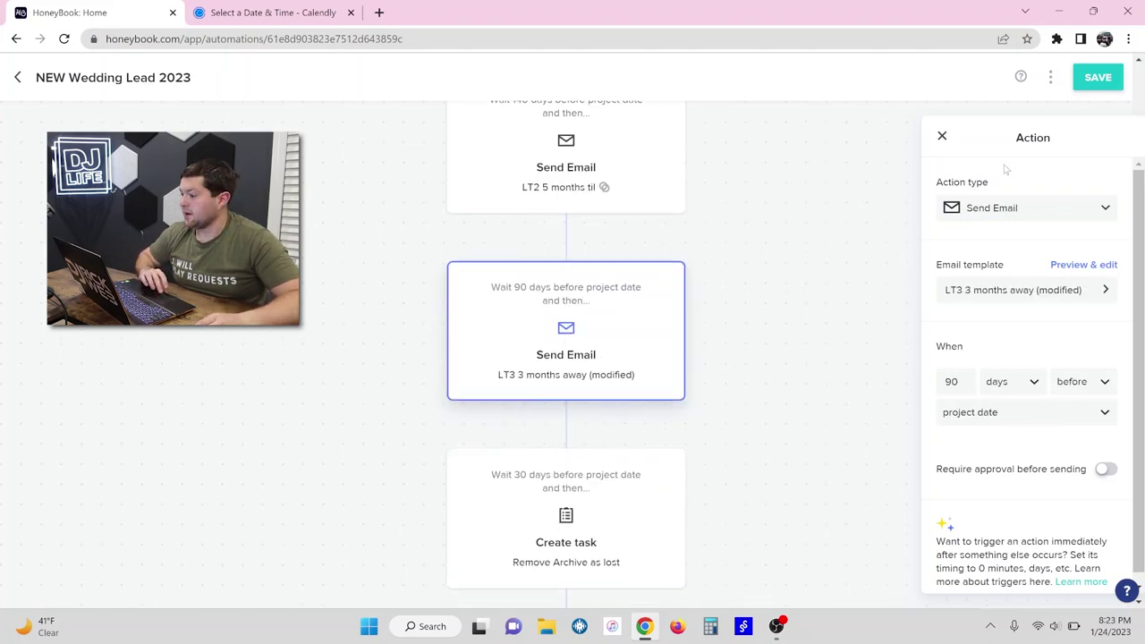
pyautogui.click(1065, 265)
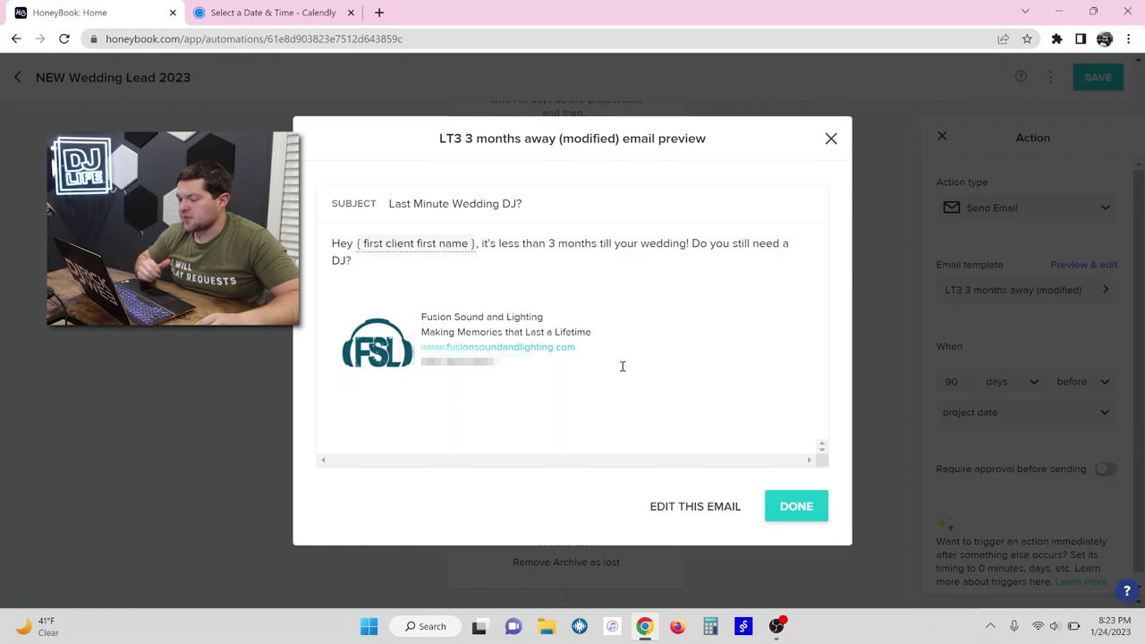
pyautogui.click(829, 142)
# Open the final "Remove Archive as lost" task to review its timing, and return to the start of the automation
pyautogui.scroll(-2, 660, 397)
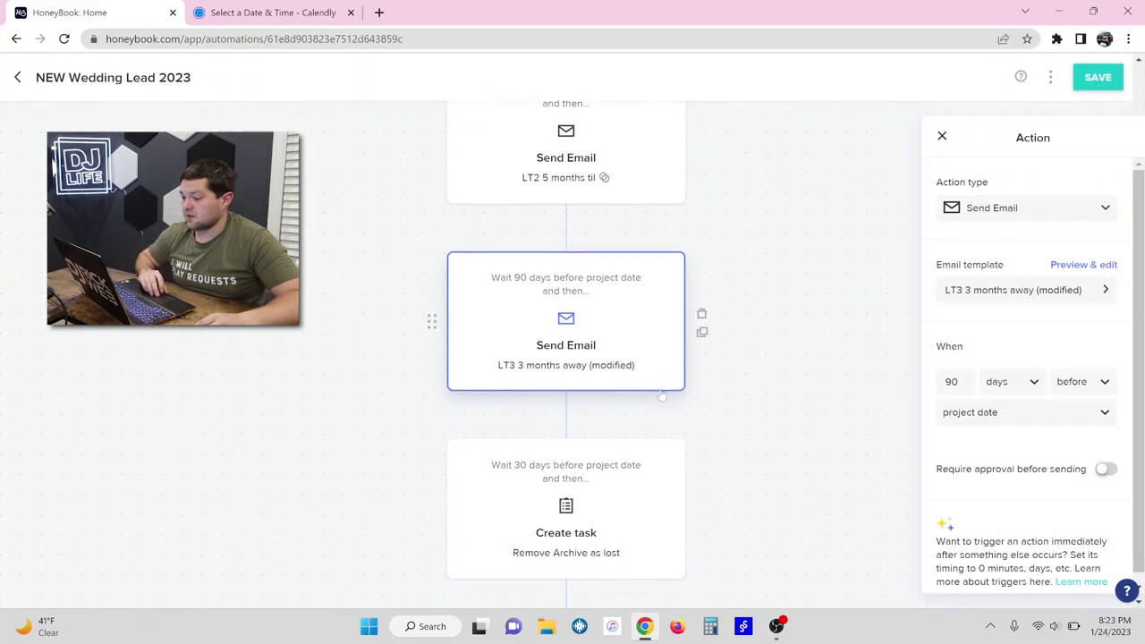
pyautogui.click(591, 423)
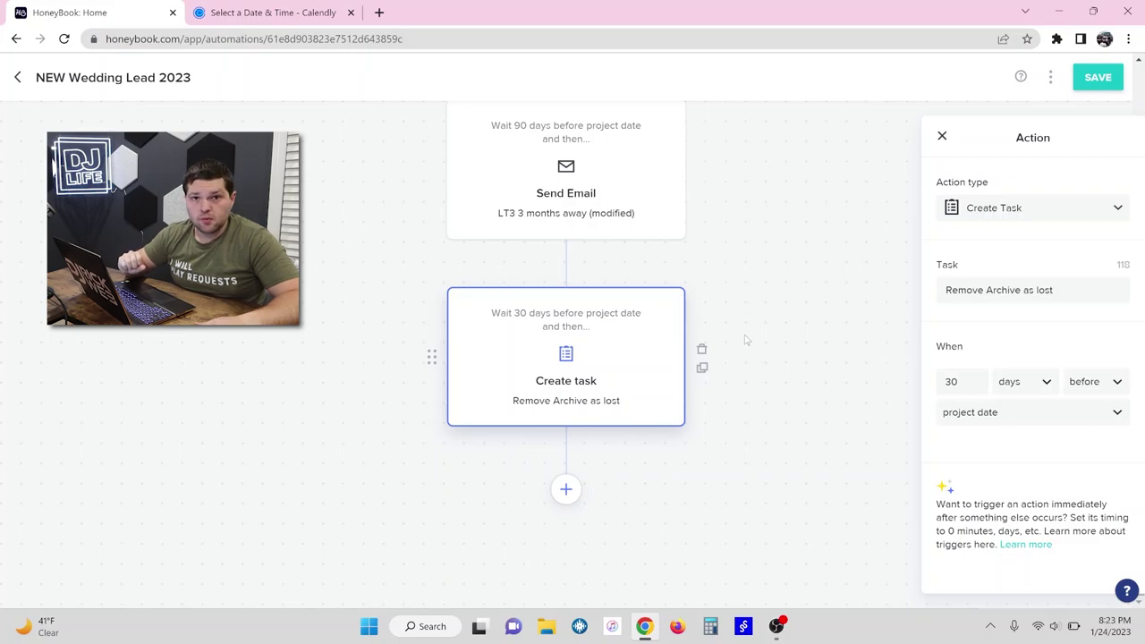
pyautogui.scroll(20, 747, 340)
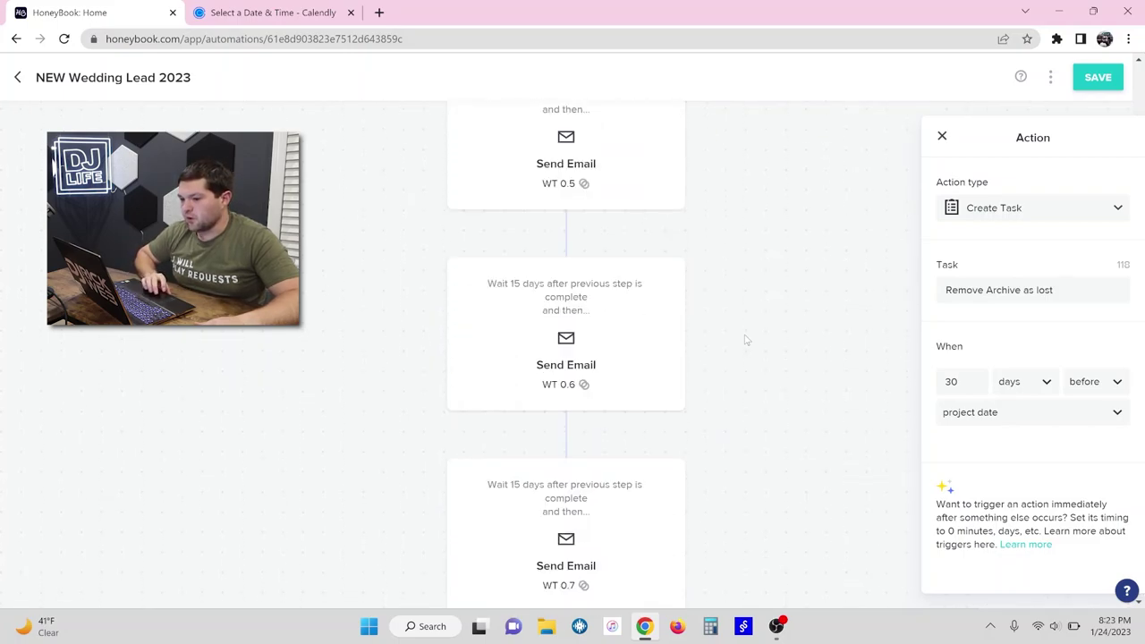
pyautogui.scroll(20, 747, 340)
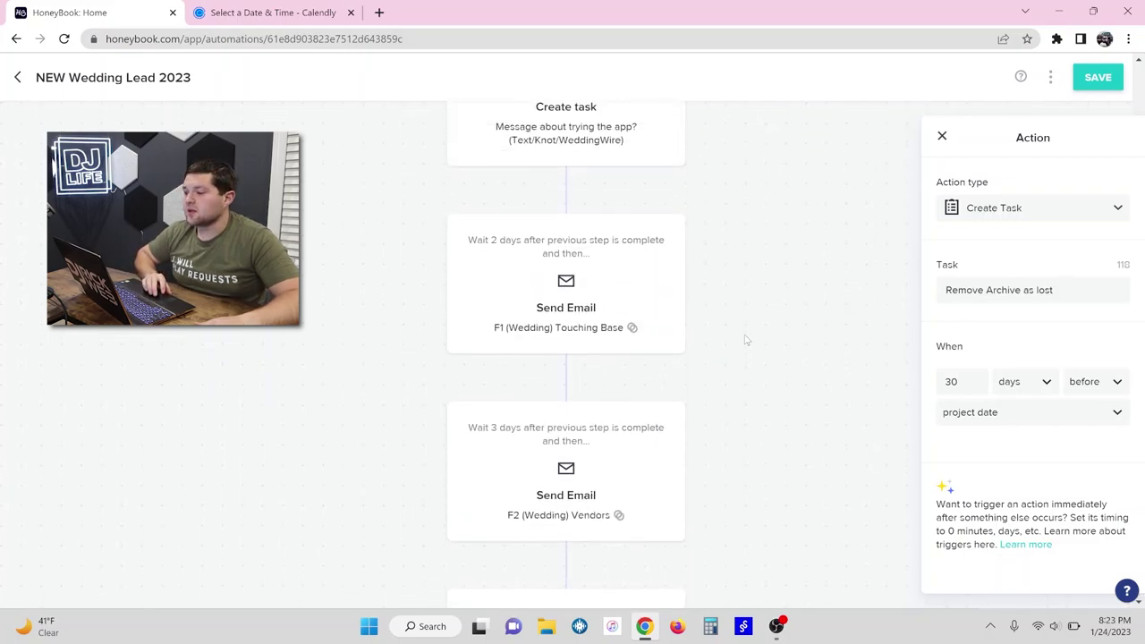
pyautogui.scroll(20, 747, 340)
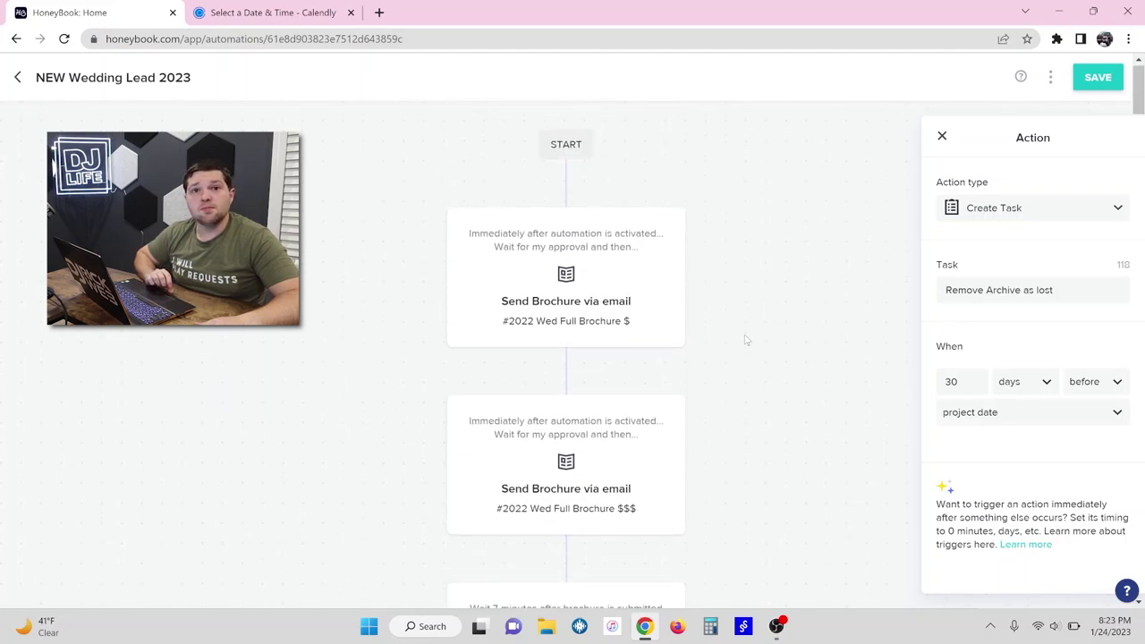